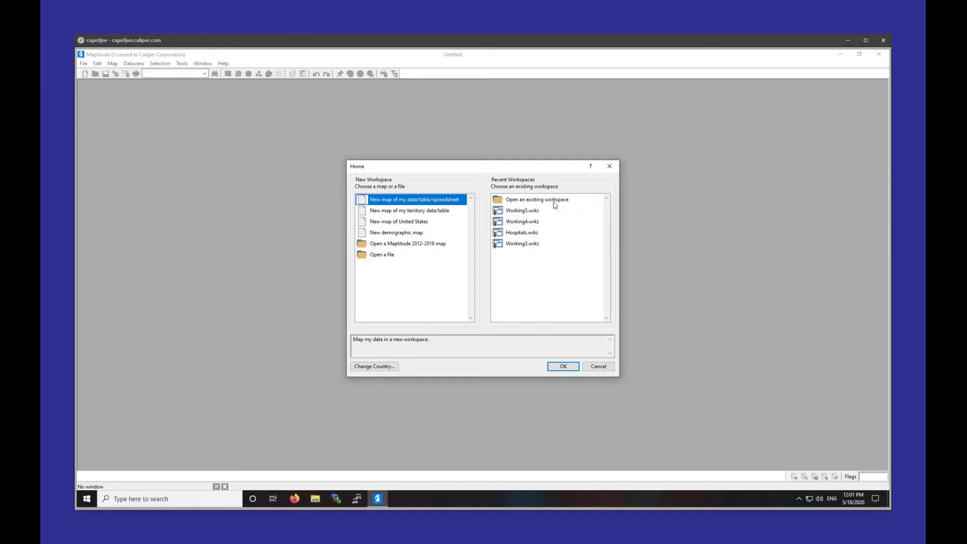
Step: Open the older saved version of DriveTimeRings.wrkz from the Training folder and maximize its map window
double_click(538, 200)
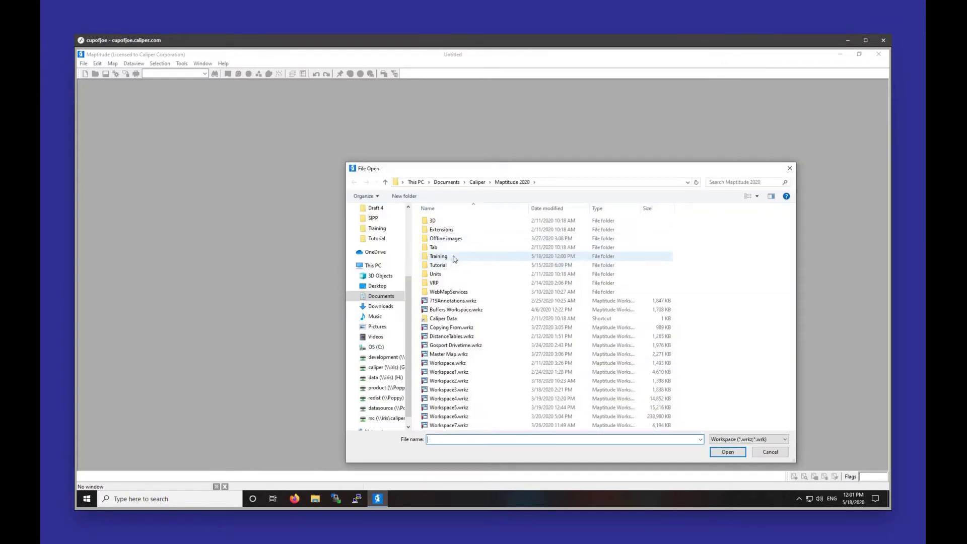
double_click(452, 257)
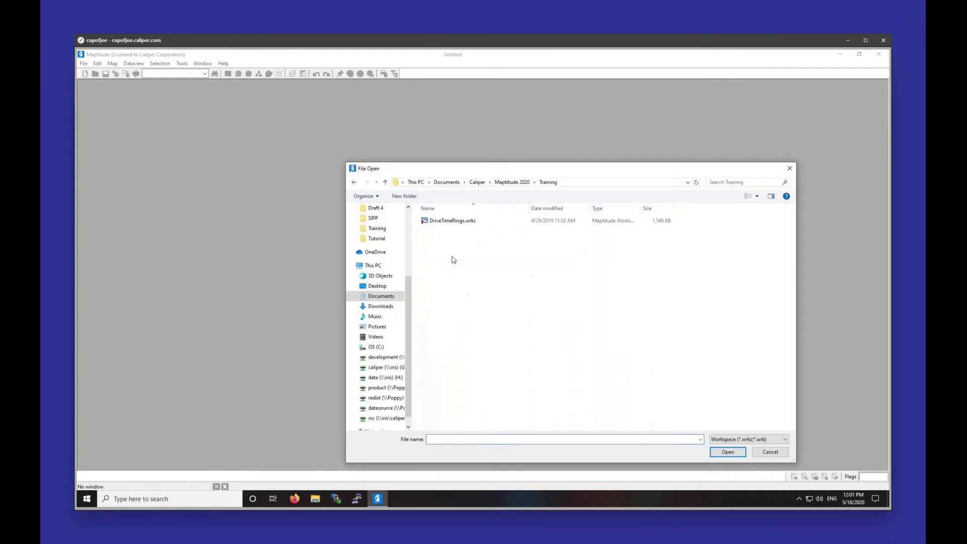
click(452, 222)
double_click(453, 220)
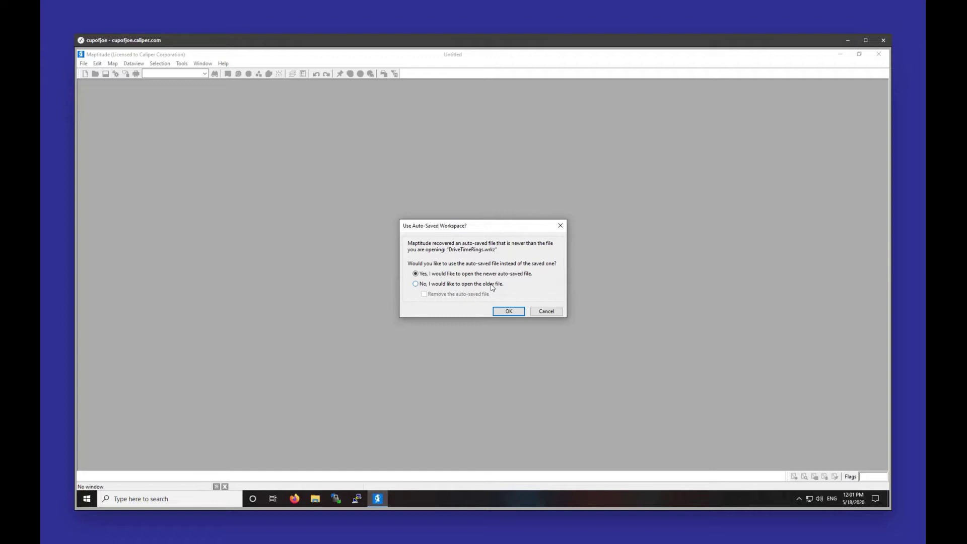
click(492, 285)
click(508, 311)
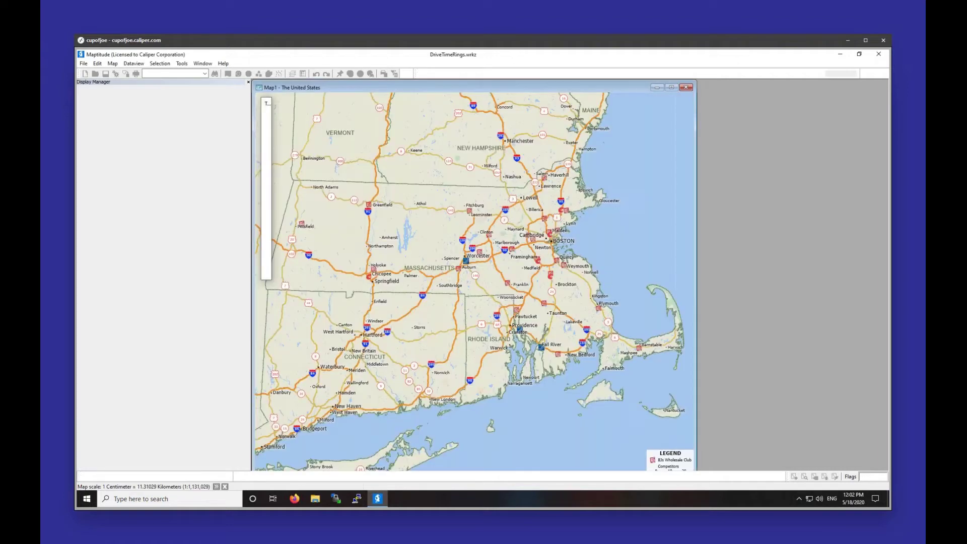
click(671, 87)
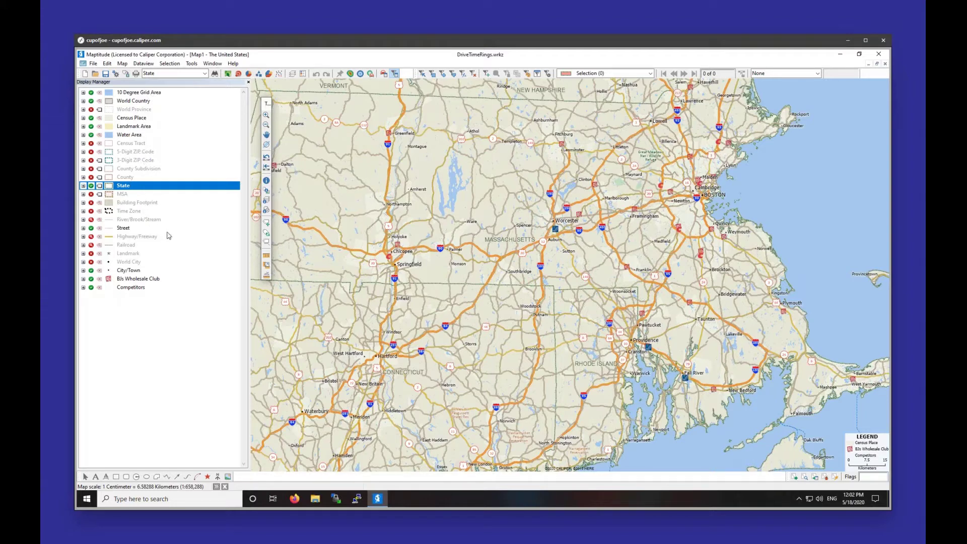
Step: Open the Drive-Time Rings toolbox and move it to the upper-left corner of the map
click(147, 281)
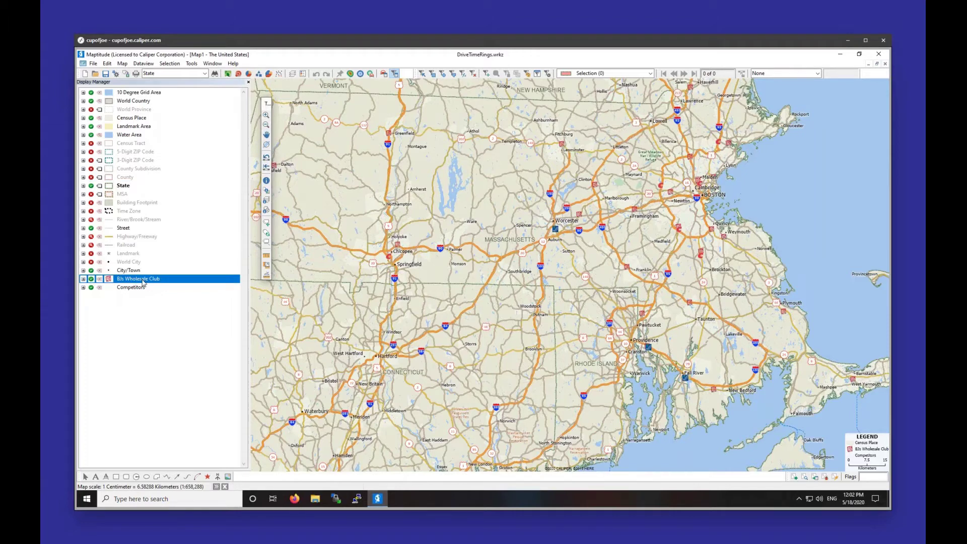
click(138, 291)
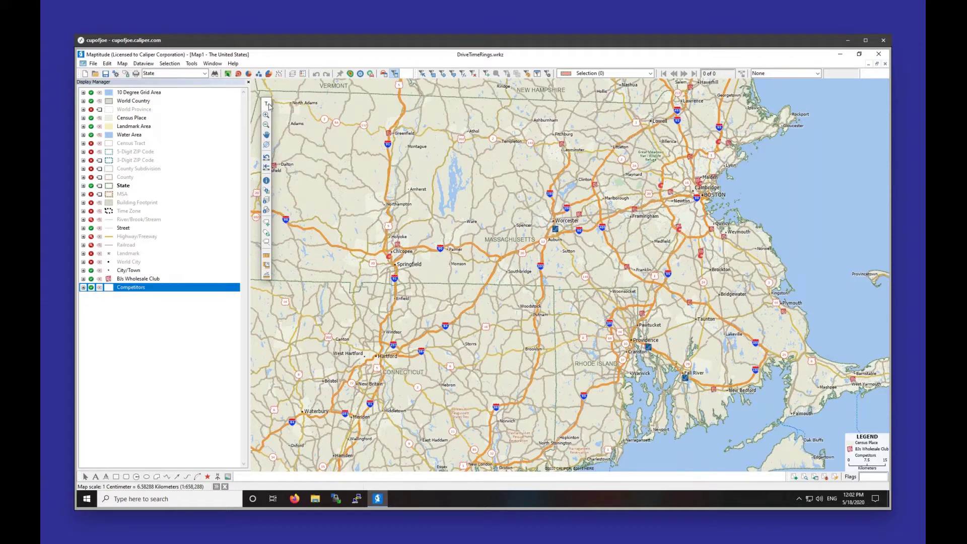
drag(268, 105, 263, 87)
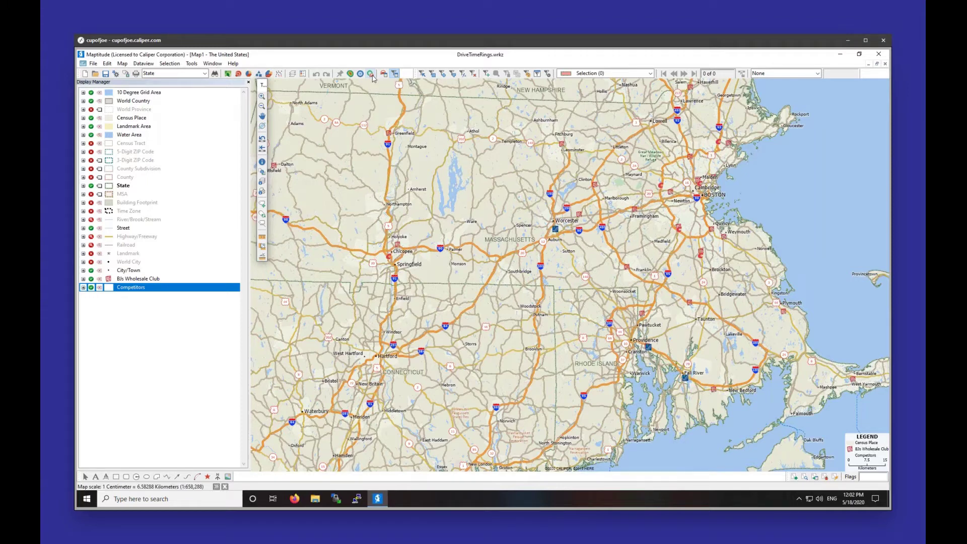
click(372, 75)
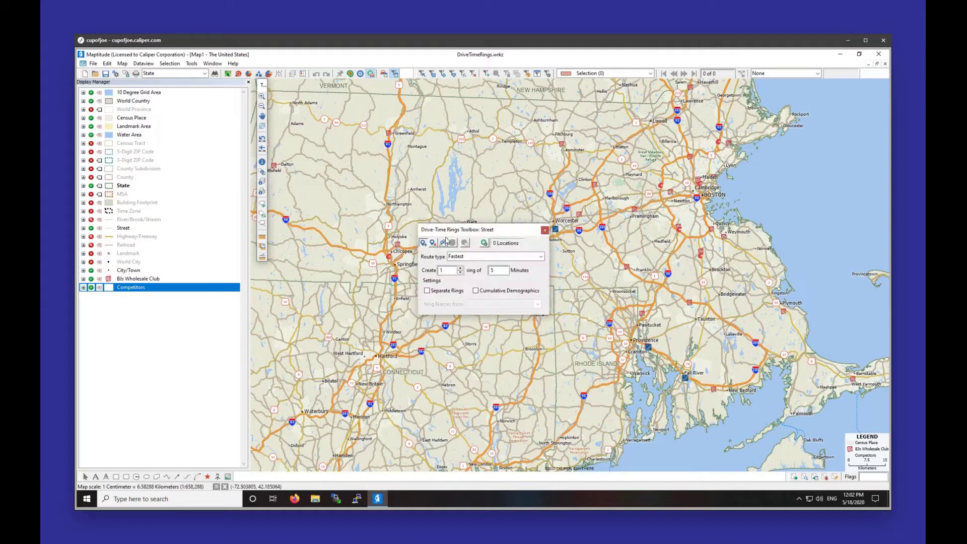
drag(450, 233, 308, 97)
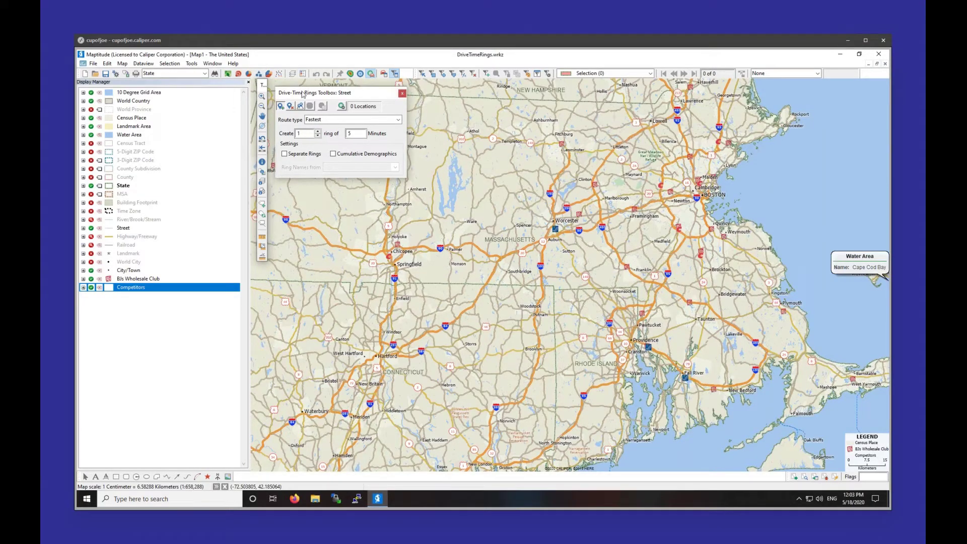
drag(305, 93, 310, 91)
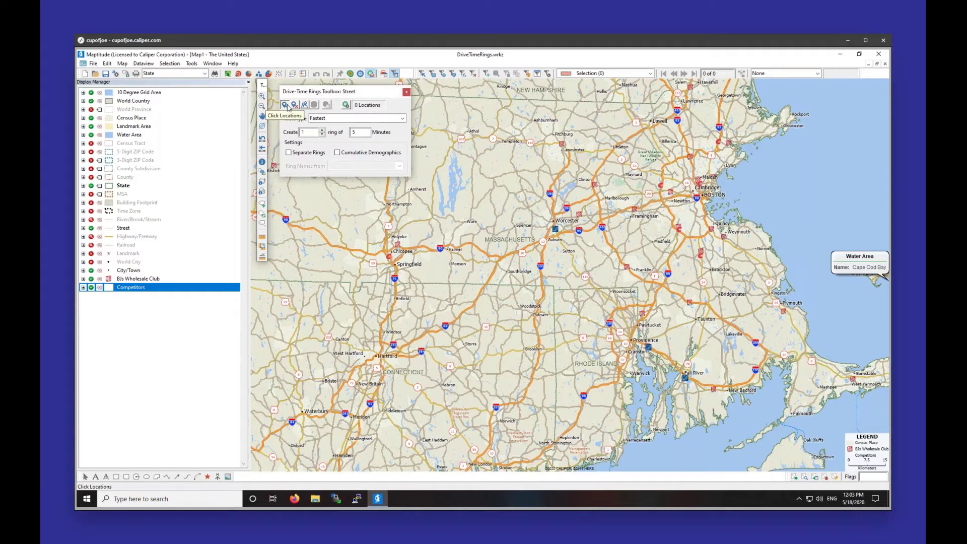
Step: Place drive-time ring locations at Boston and Cambridge on the map
click(286, 105)
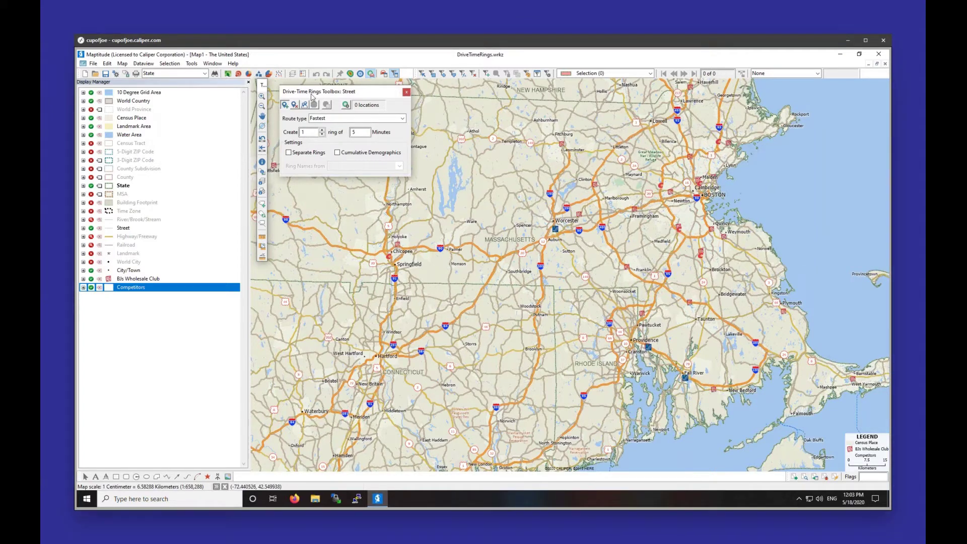
click(261, 96)
click(743, 222)
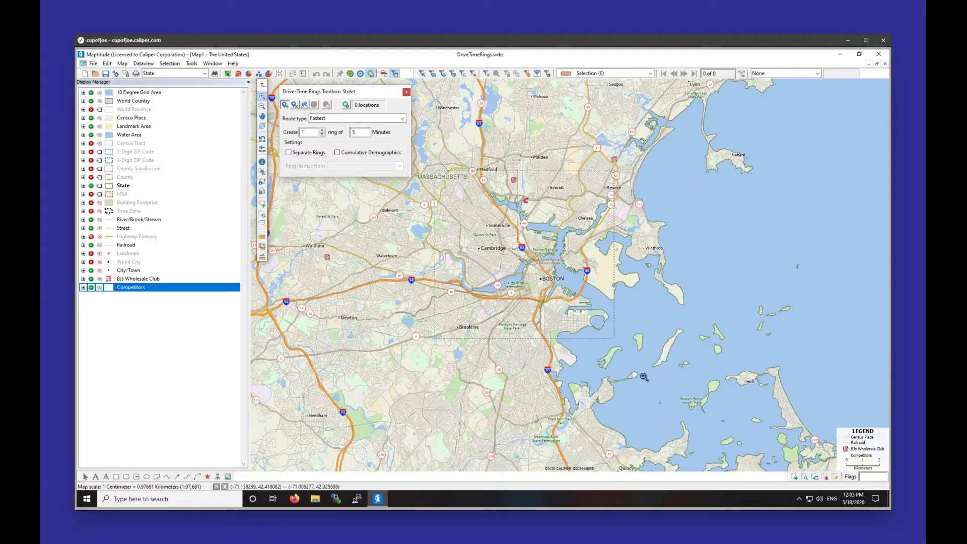
click(538, 272)
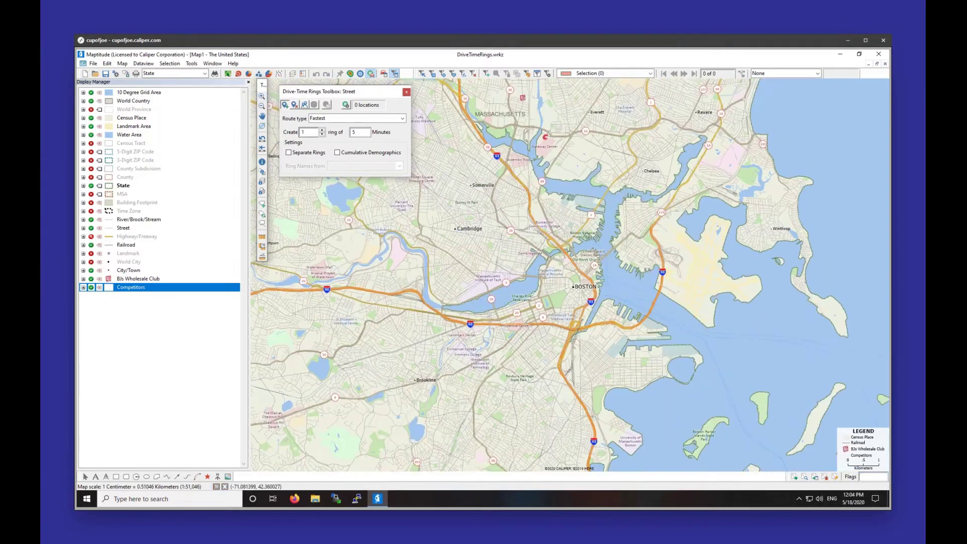
click(573, 287)
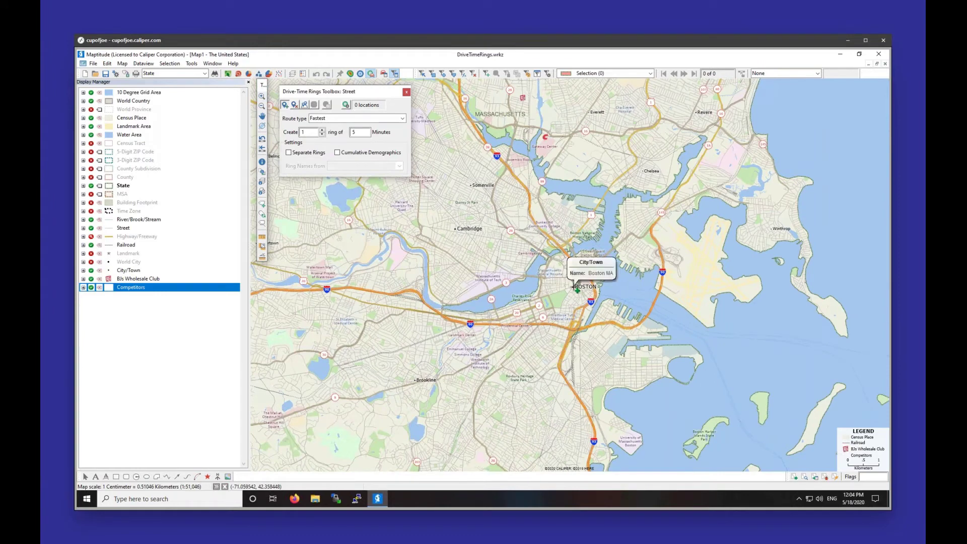
click(317, 133)
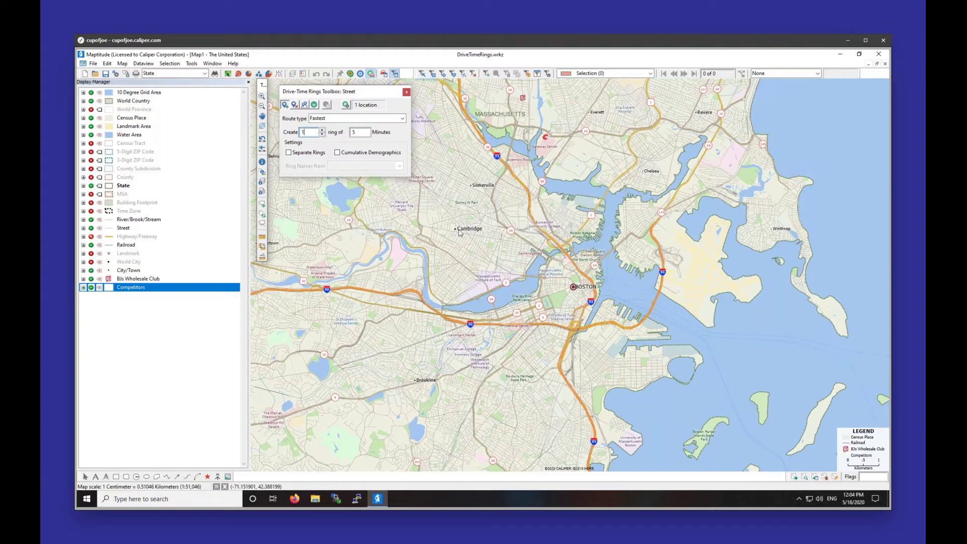
click(285, 105)
click(455, 229)
Step: Create 3 drive-time rings of 5 minutes around the Boston and Cambridge locations
drag(306, 132, 295, 133)
drag(368, 131, 351, 130)
key(BackSpace)
text(5)
key(shift+Tab)
text(3)
click(315, 104)
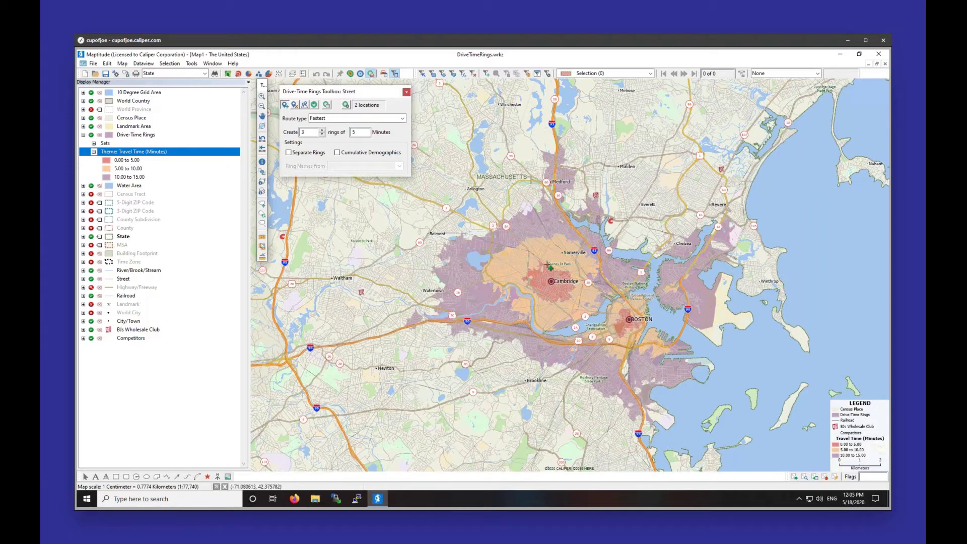
Step: Clear the placed ring locations and remove the Drive-Time Rings layer from the map
click(293, 105)
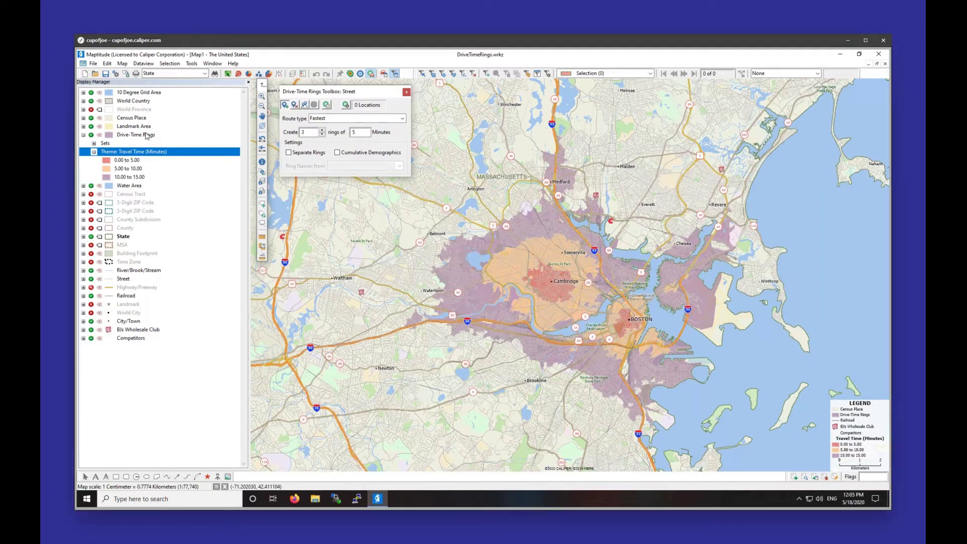
right_click(135, 136)
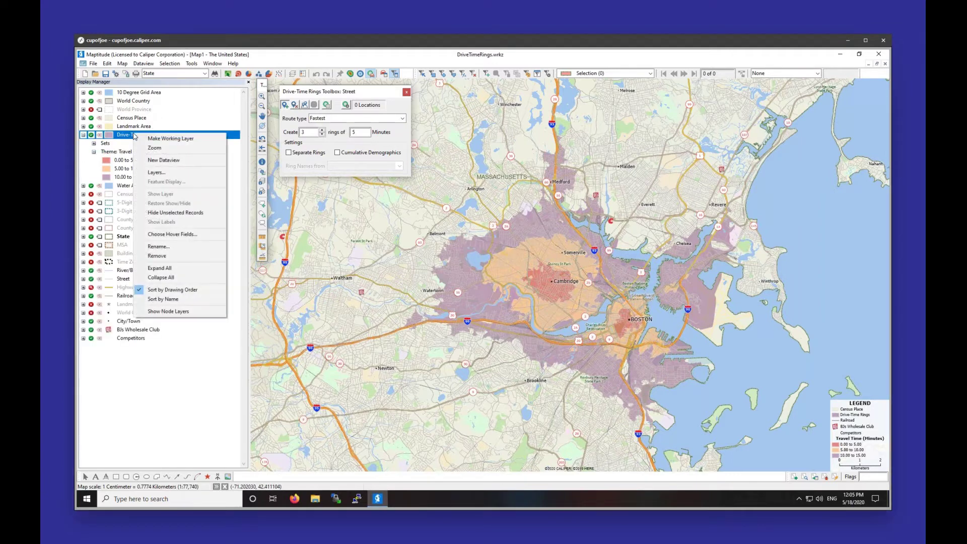
click(164, 256)
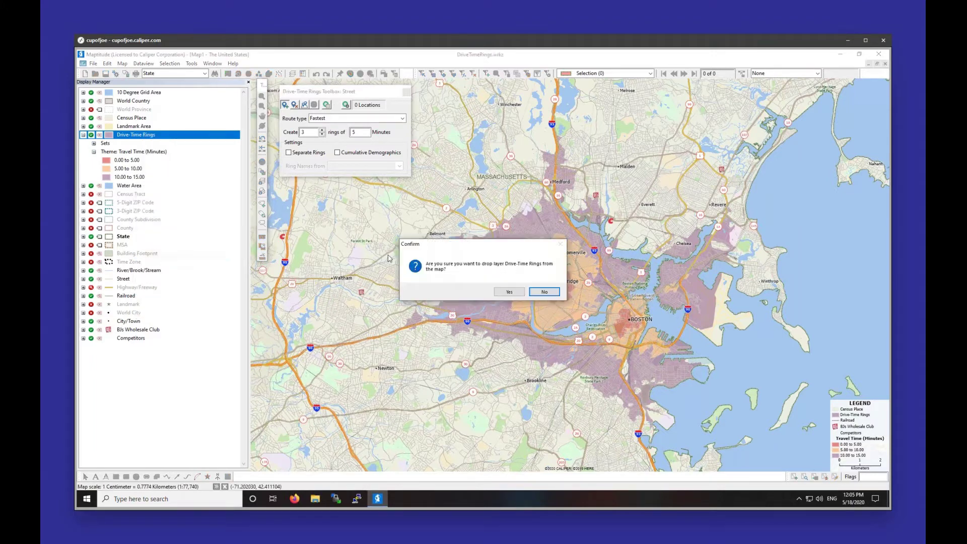
click(508, 291)
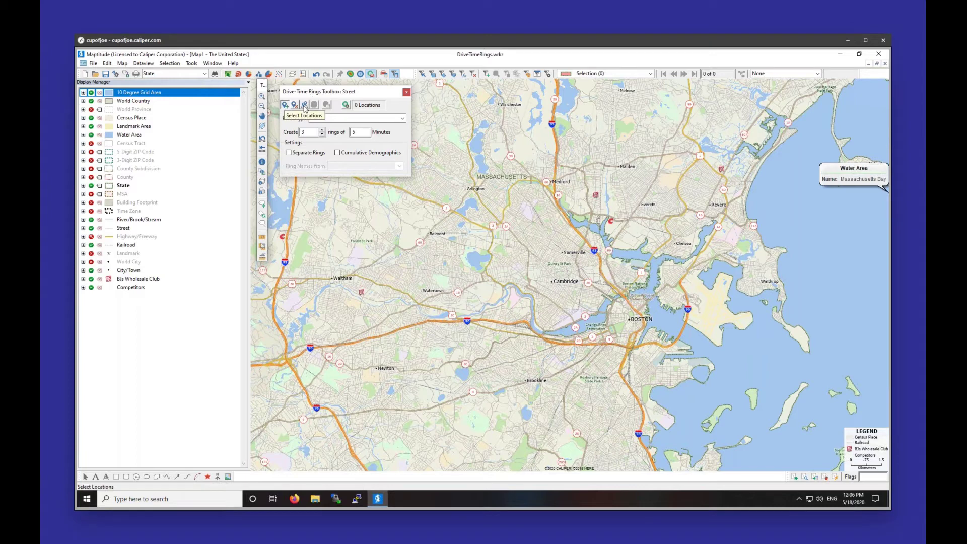
Step: Switch the toolbox to selecting locations from a layer and choose BJs Wholesale Club as that layer
click(305, 105)
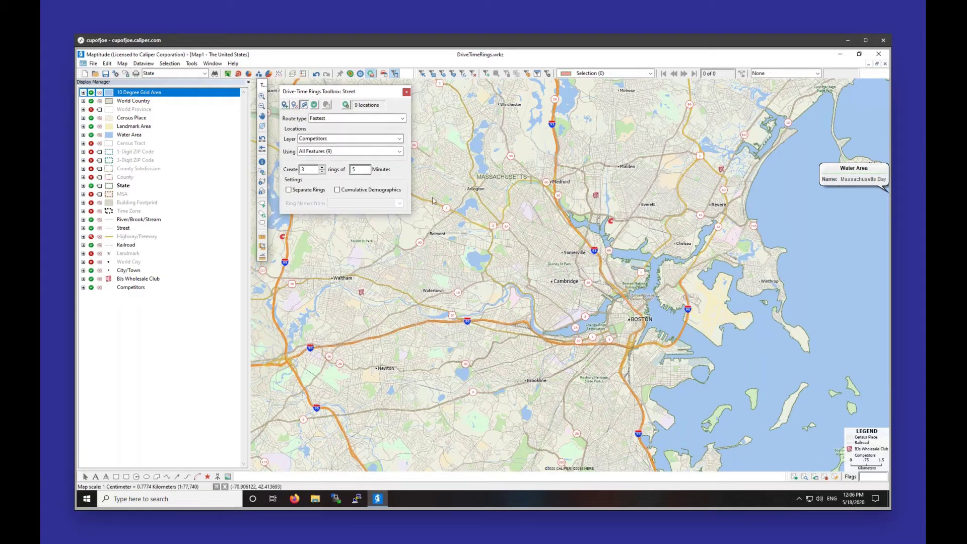
click(336, 151)
click(337, 156)
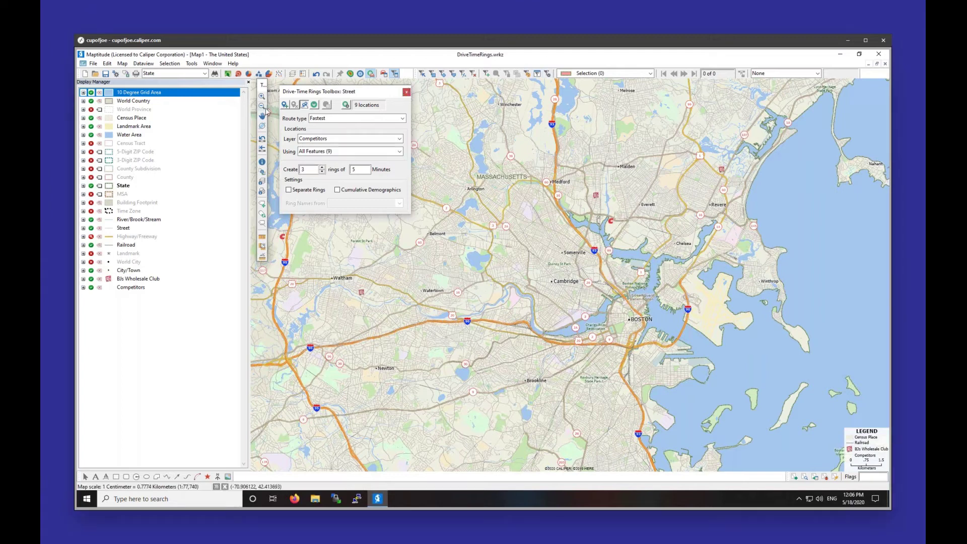
click(334, 139)
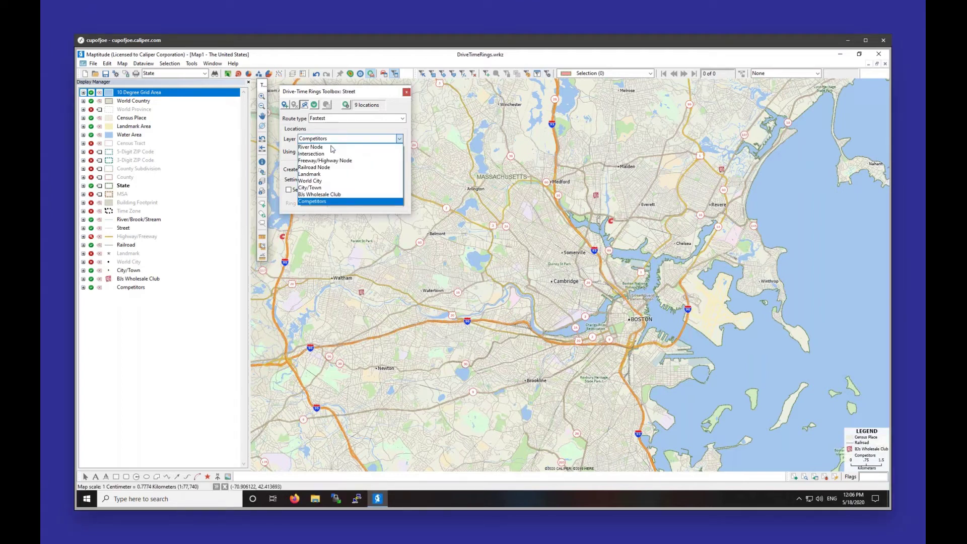
click(331, 195)
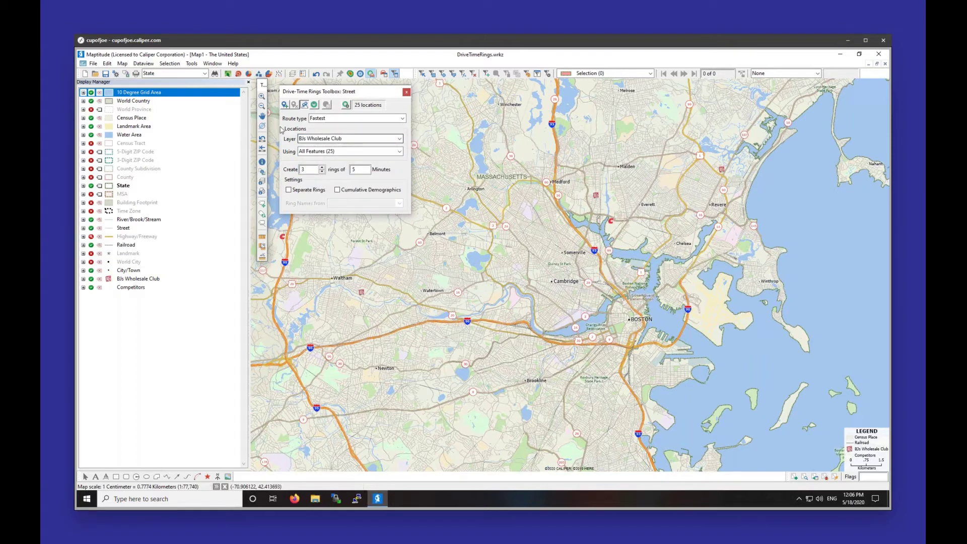
Step: Create 3 drive-time rings of 5 minutes around all features of the BJs Wholesale Club layer
click(310, 151)
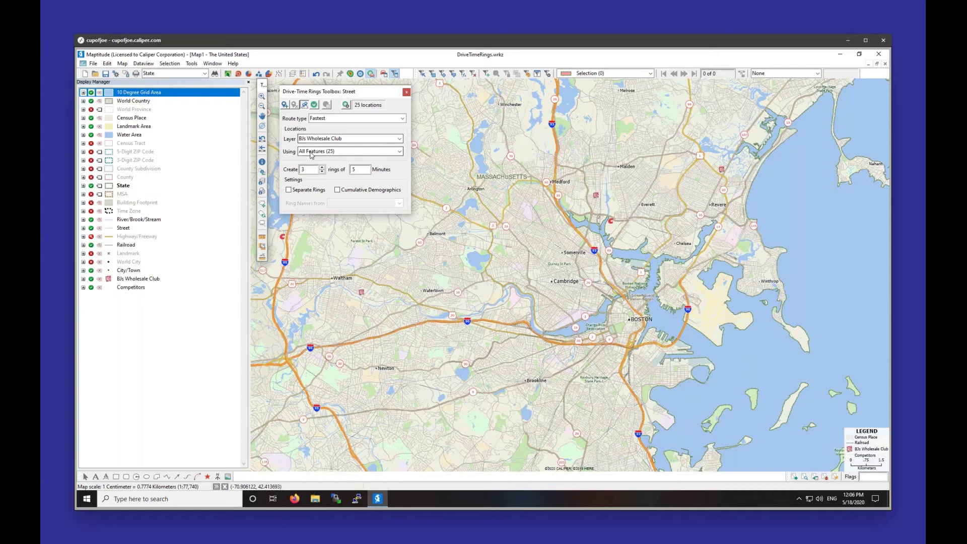
click(311, 154)
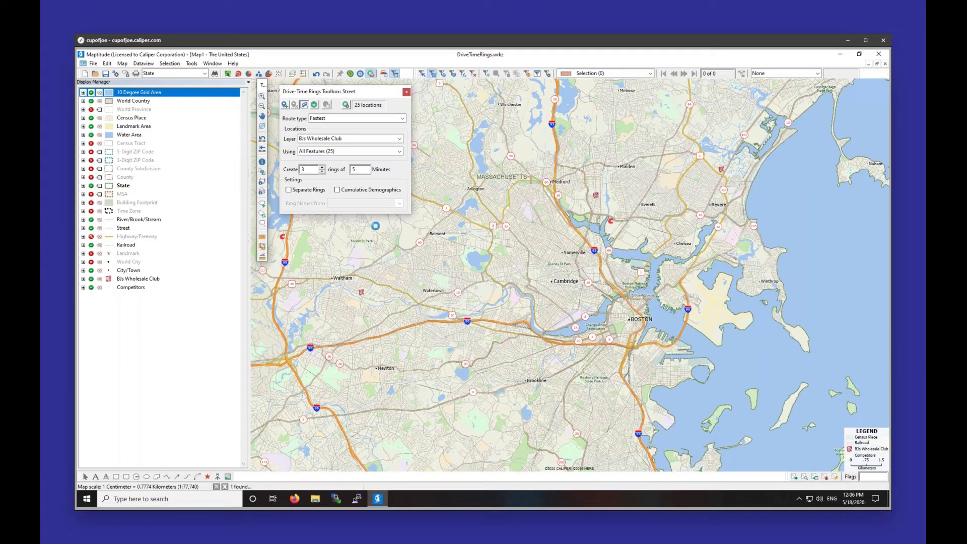
click(375, 224)
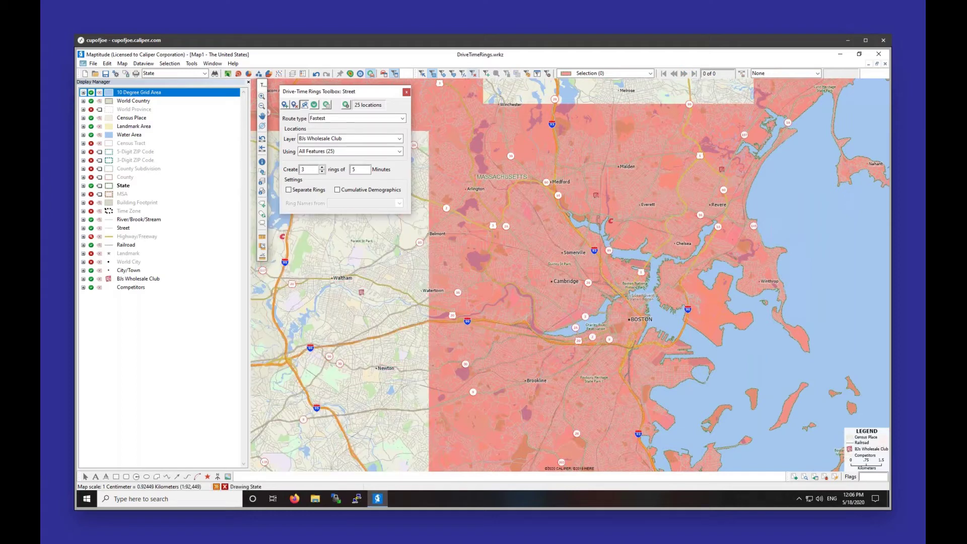
click(330, 151)
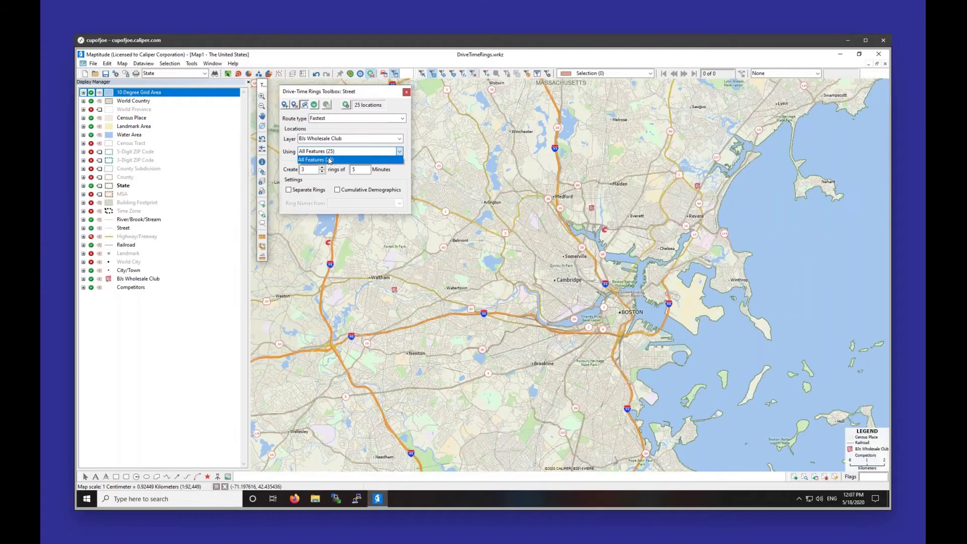
click(331, 156)
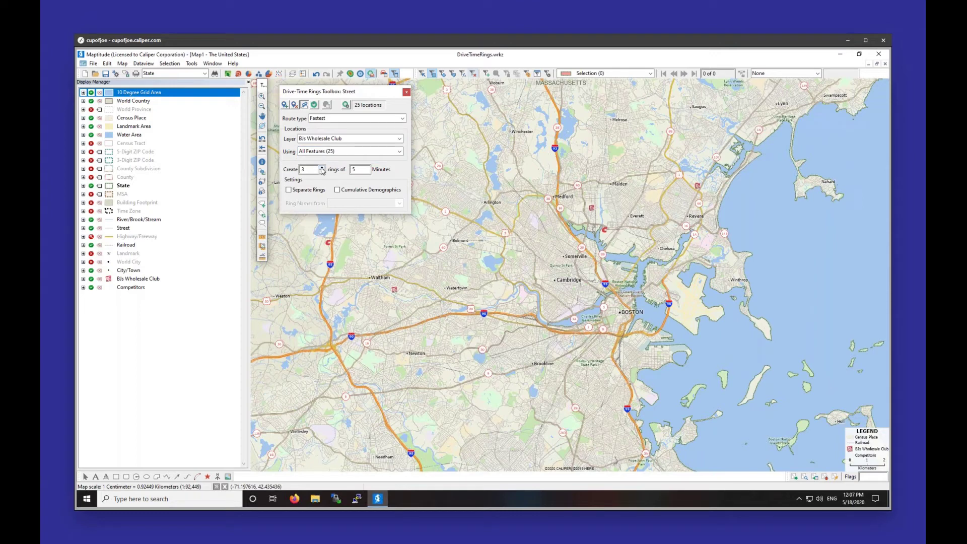
click(357, 169)
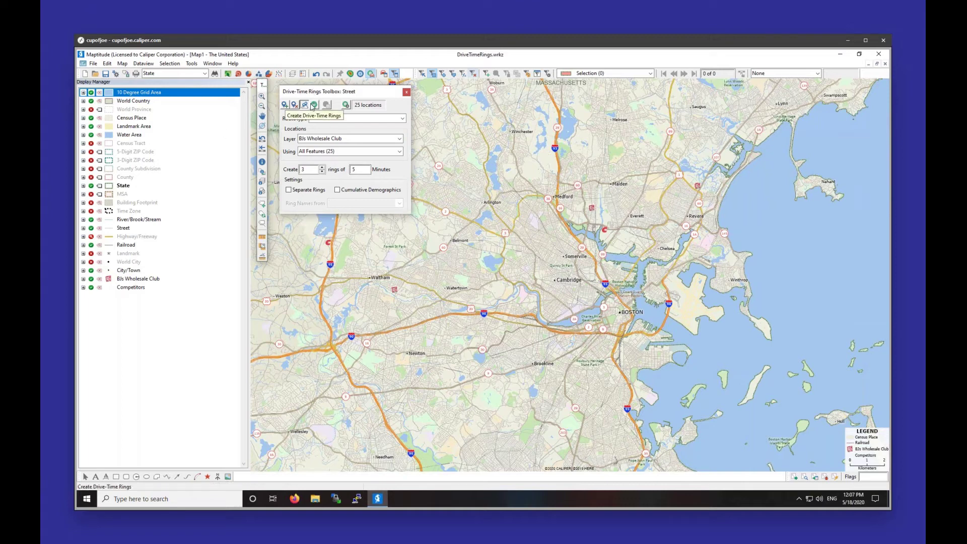
click(346, 105)
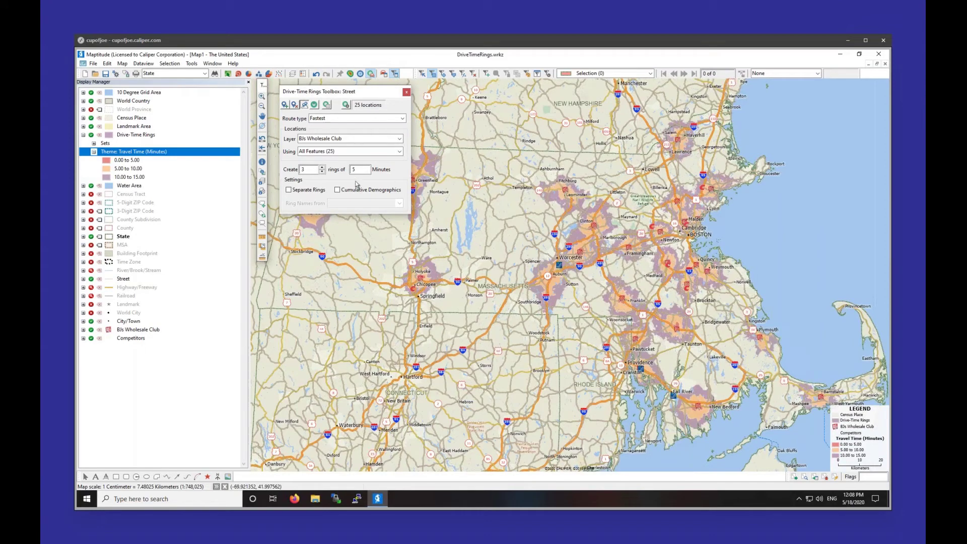
Step: Generate the drive-time rings report and review its map page and demographic attribute table
click(328, 105)
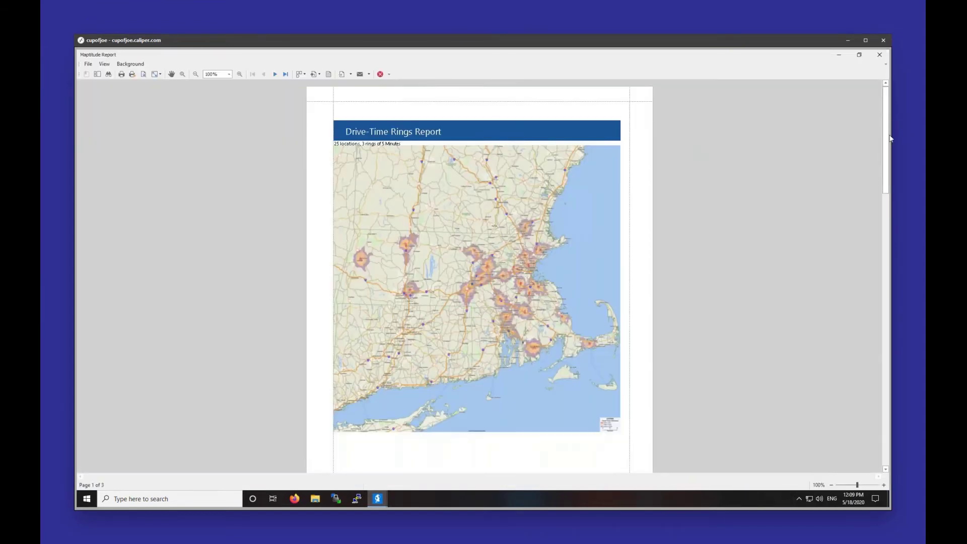
drag(887, 145, 890, 168)
scroll(854, 233, down, 6)
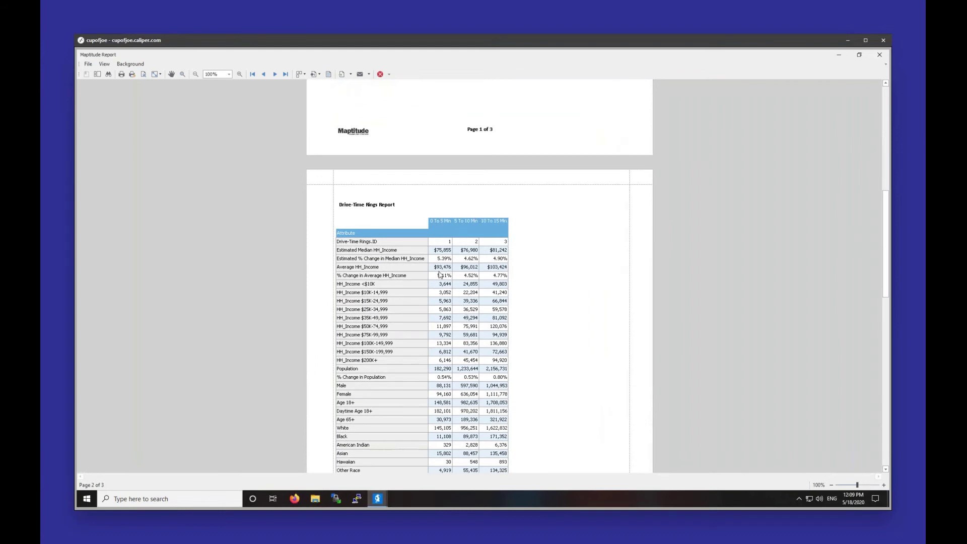
scroll(440, 274, down, 3)
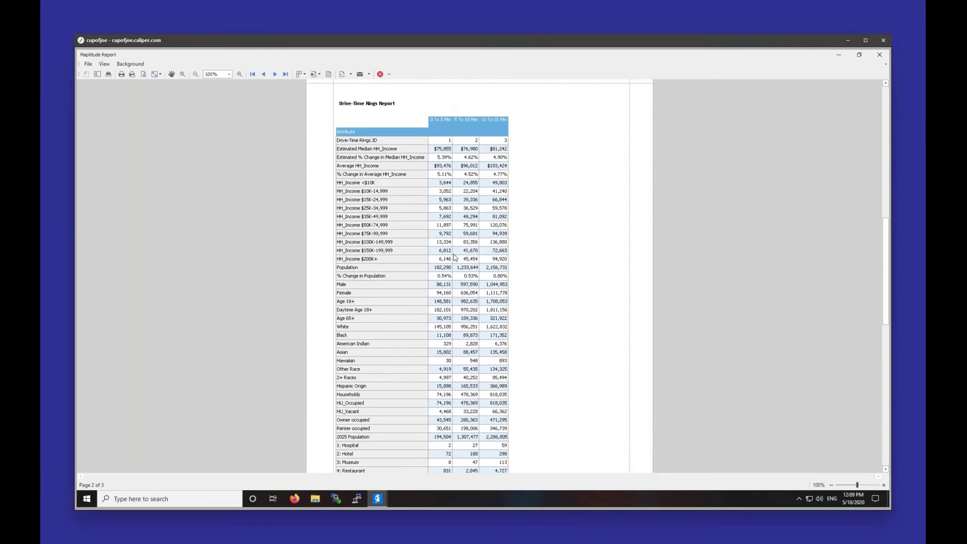
Step: Read the rest of the drive-time rings report, close it and look at the export options for the overlay table
scroll(455, 256, down, 6)
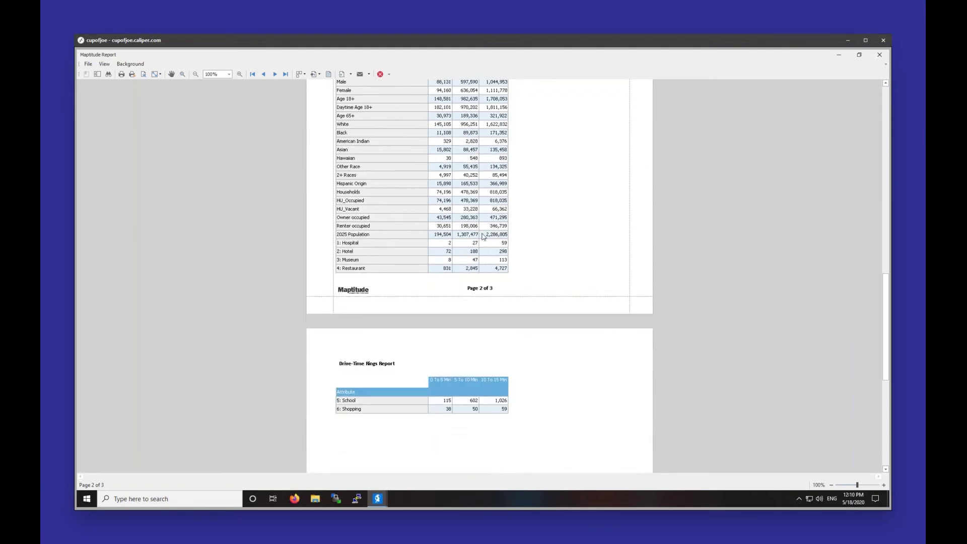
click(878, 54)
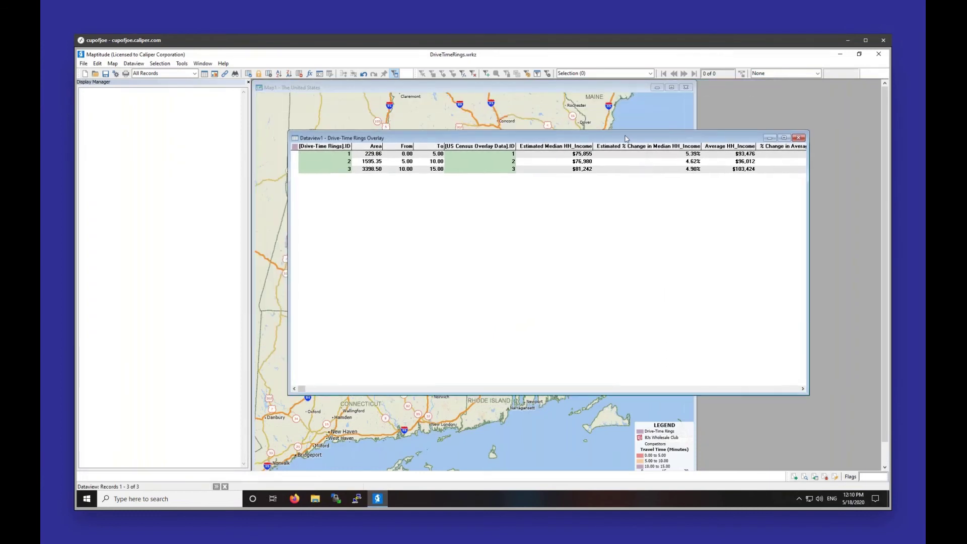
click(85, 64)
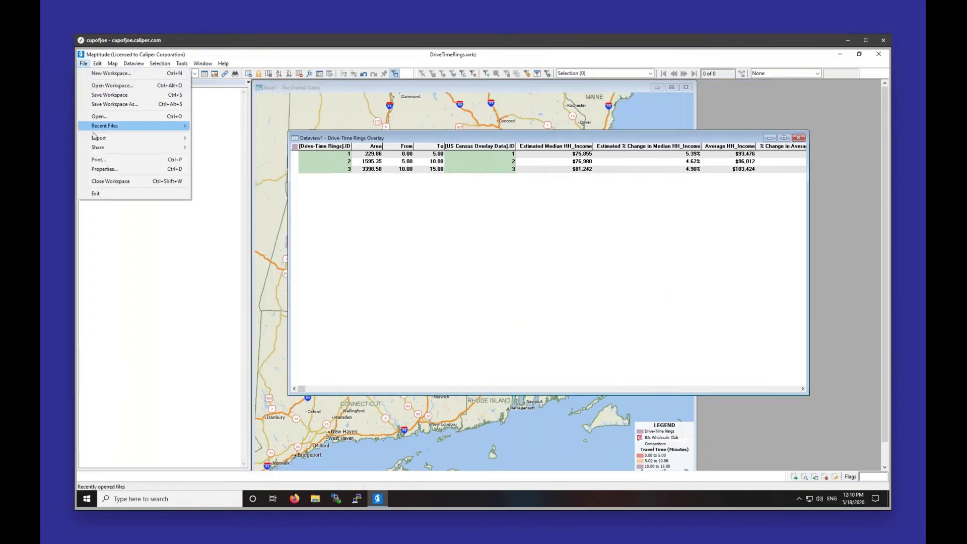
mouse_move(126, 138)
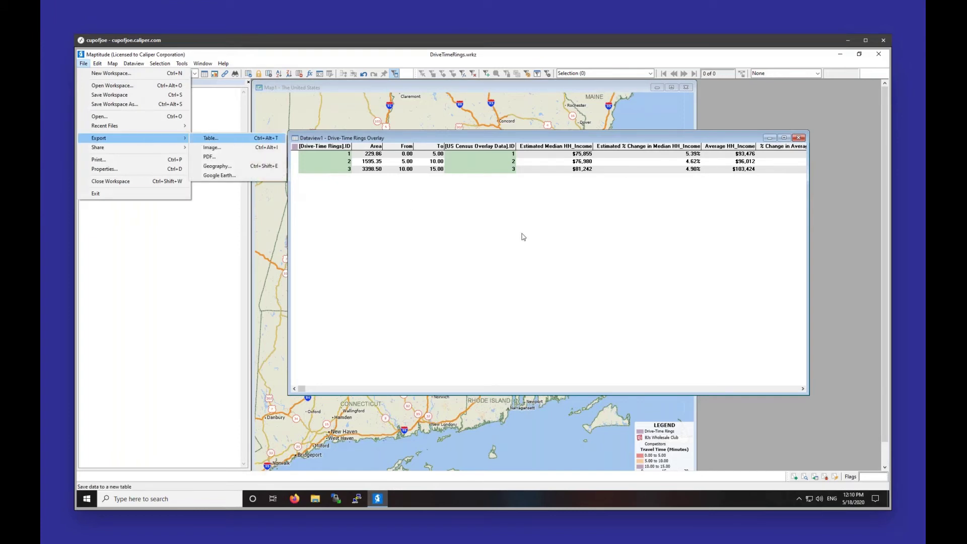
key(Escape)
key(Escape)
Step: Delete the Drive-Time Rings Overlay dataview and turn on Cumulative Demographics for the rings
click(798, 137)
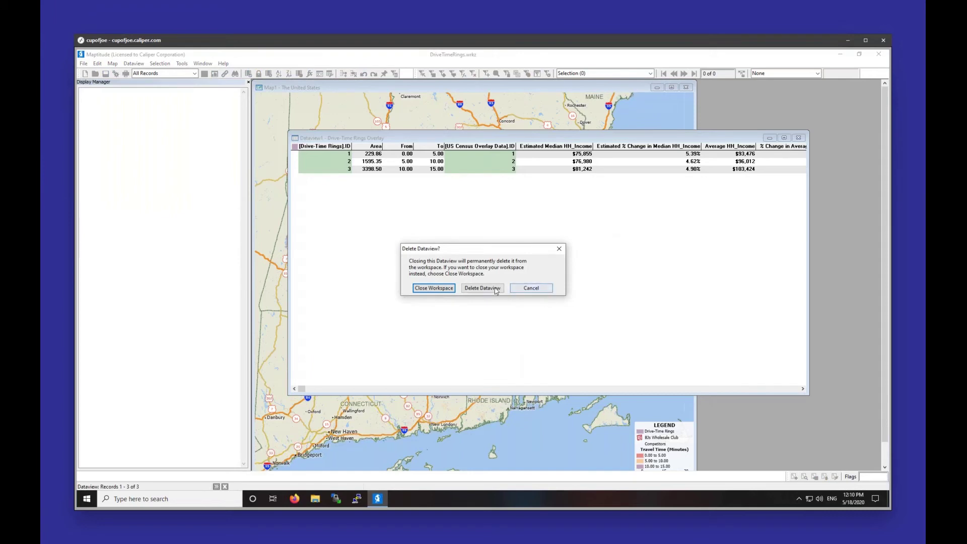
click(496, 291)
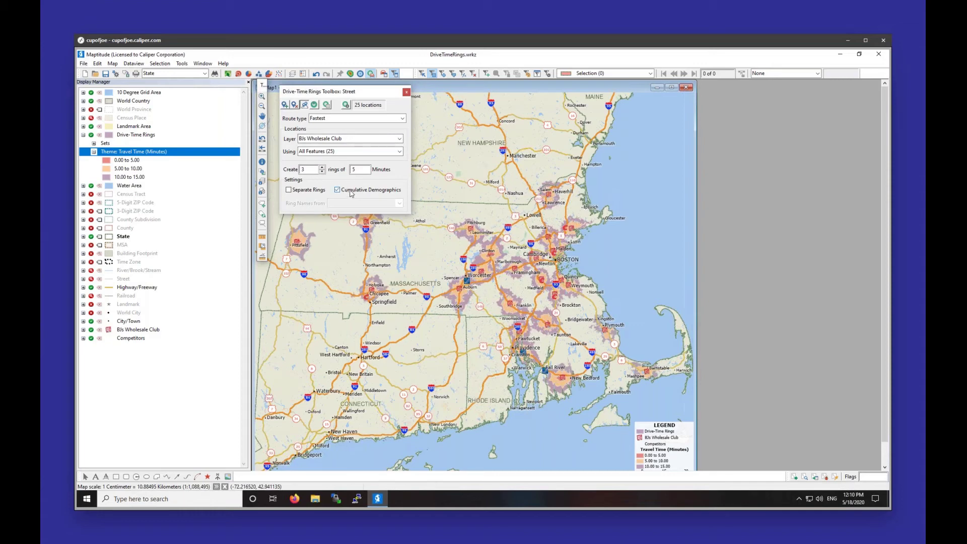
click(353, 189)
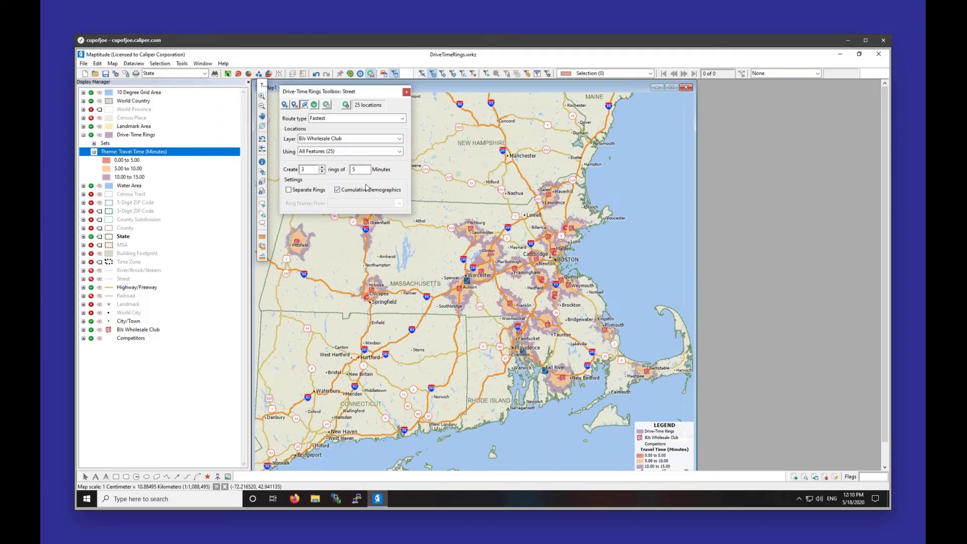
Step: Configure the drive-time rings to be based on Street and open the aggregation settings for the US Census Overlay demographics
click(347, 106)
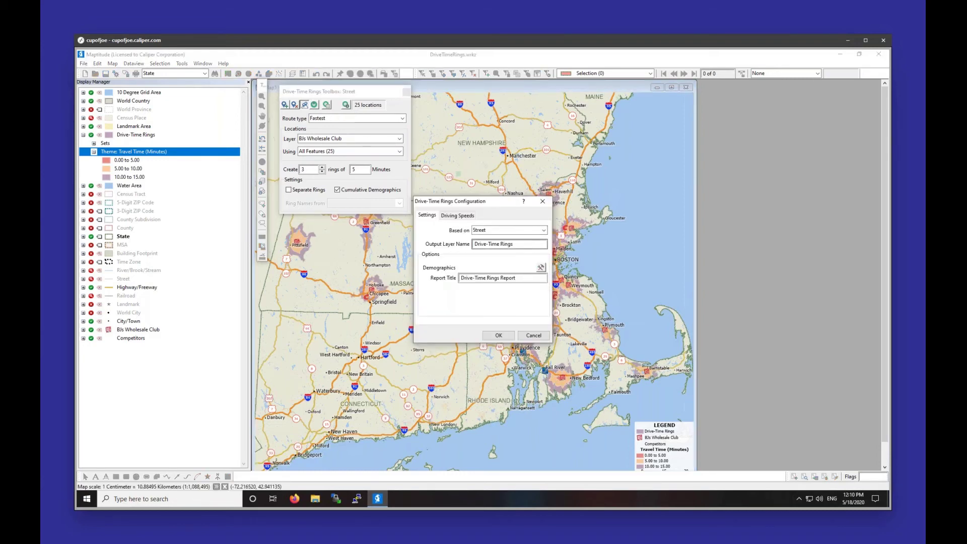
click(500, 232)
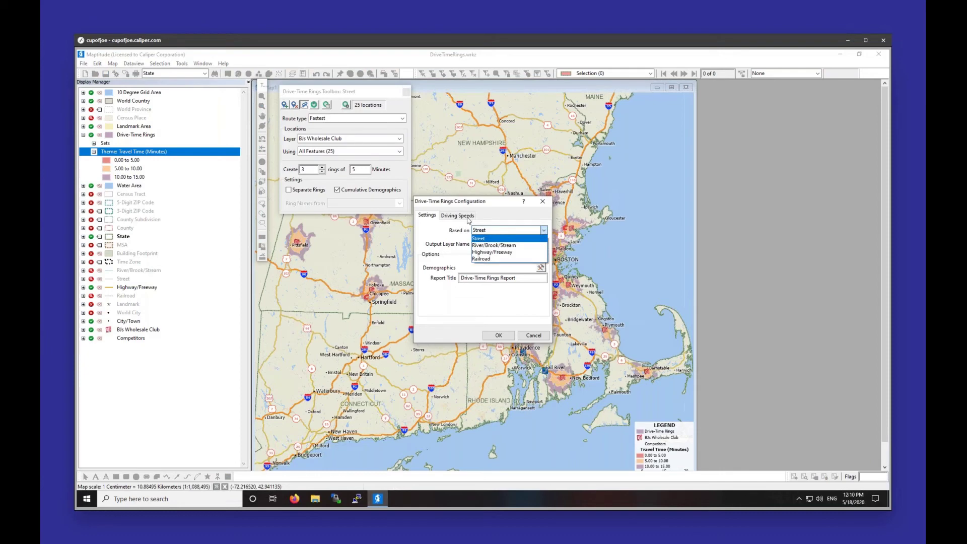
click(493, 238)
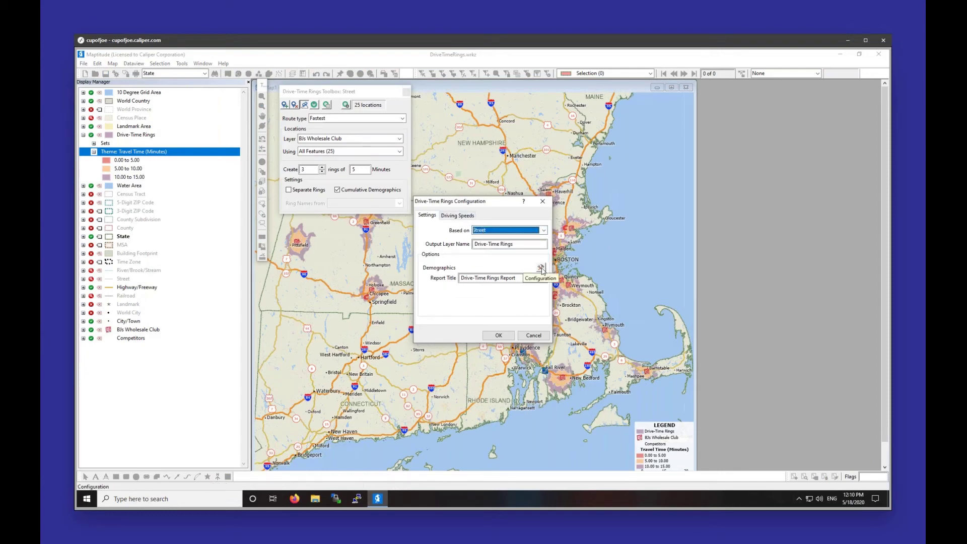
click(541, 268)
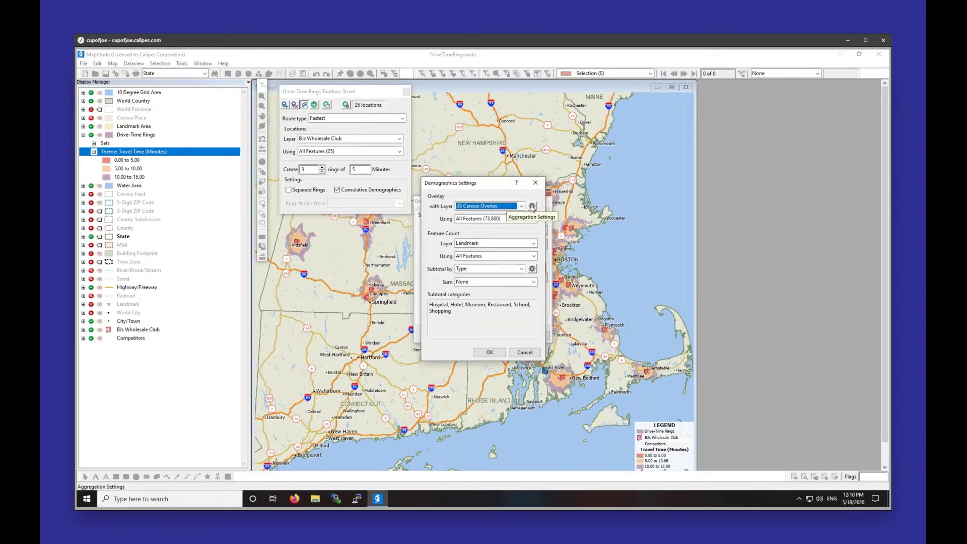
click(531, 207)
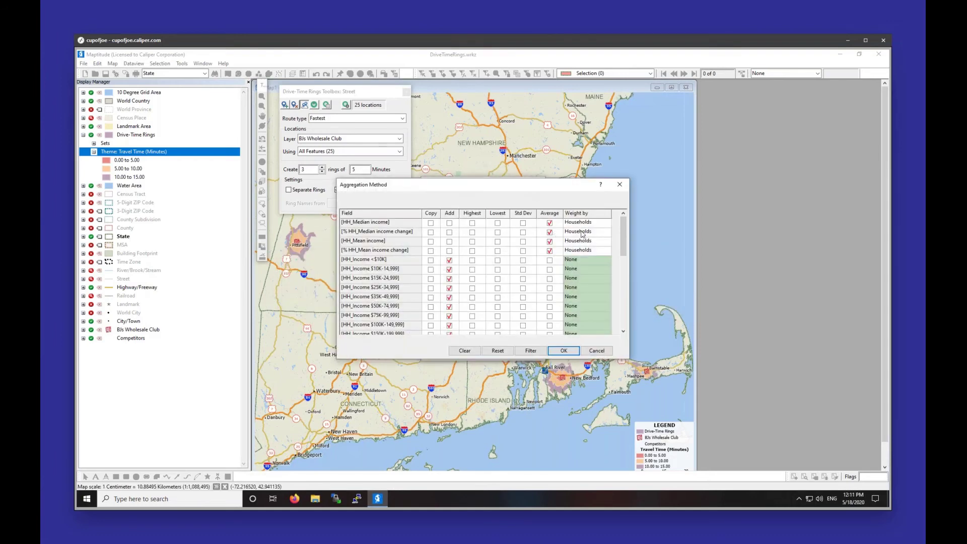
mouse_move(625, 231)
mouse_down()
mouse_move(625, 292)
mouse_move(624, 221)
mouse_up()
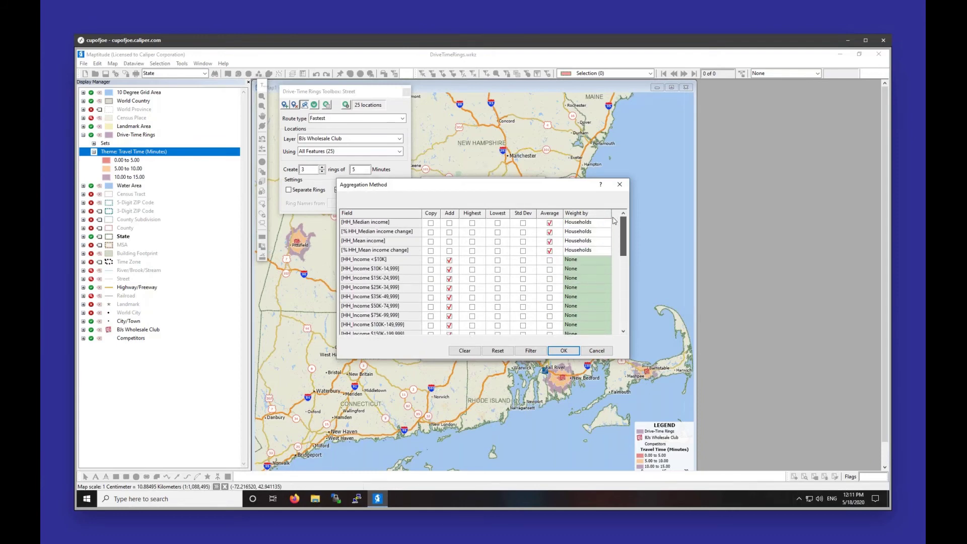
Step: Add the fields 2030_Population through 2060_Population to the demographic fields being aggregated
click(533, 353)
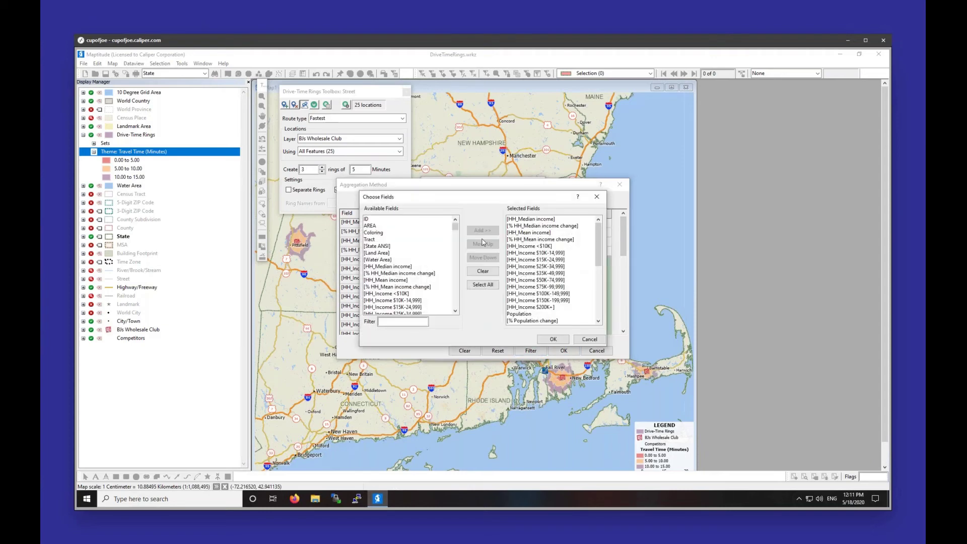
drag(417, 233, 441, 311)
drag(455, 228, 455, 256)
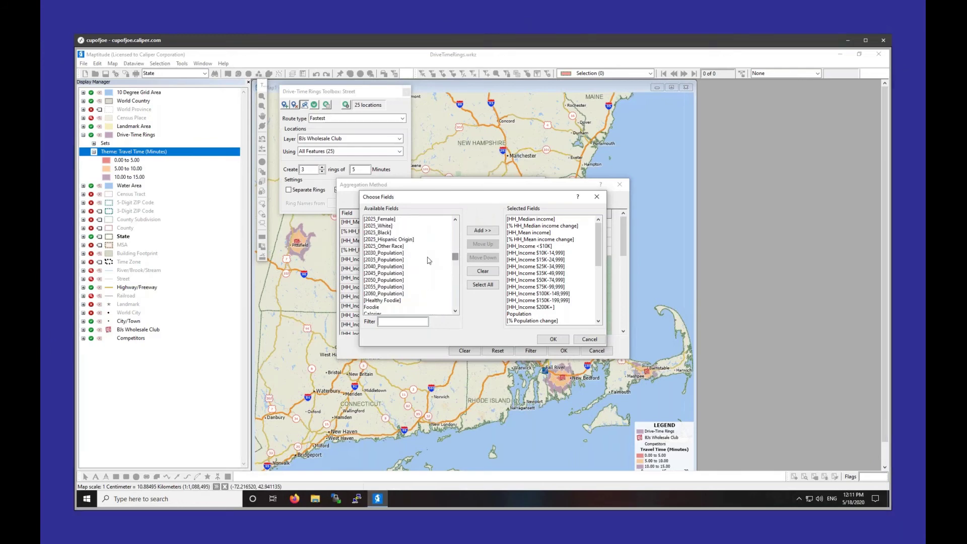
mouse_move(598, 245)
mouse_down()
mouse_move(599, 322)
mouse_move(598, 243)
mouse_up()
drag(385, 254, 390, 297)
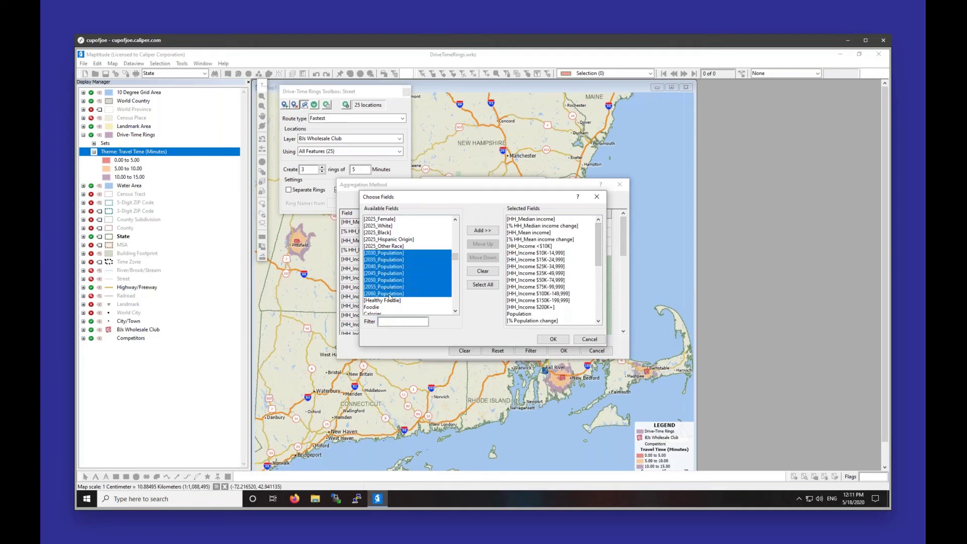
click(481, 230)
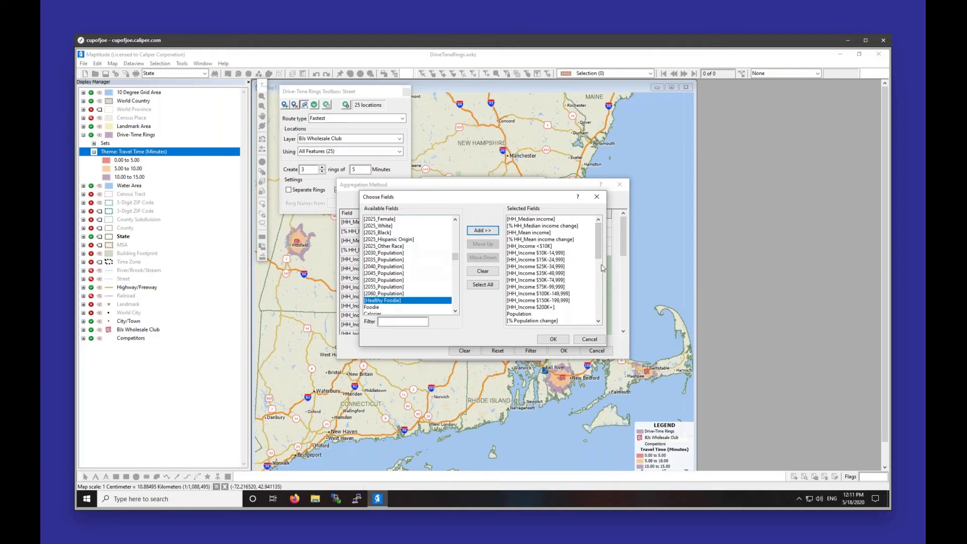
scroll(598, 272, down, 10)
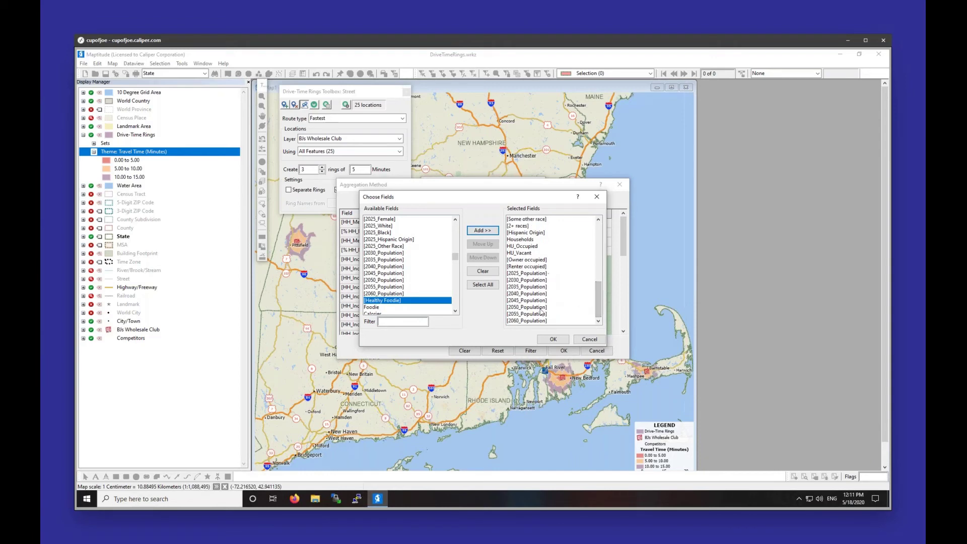
click(553, 339)
Step: Check the aggregation methods at the end of the field list and save the demographics and drive-time rings configuration
drag(623, 236, 619, 338)
click(564, 350)
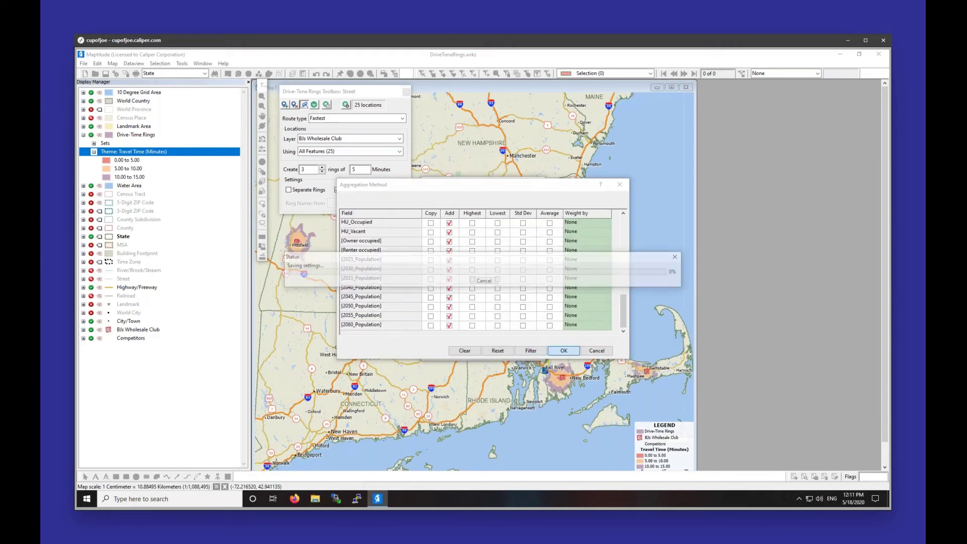
click(499, 353)
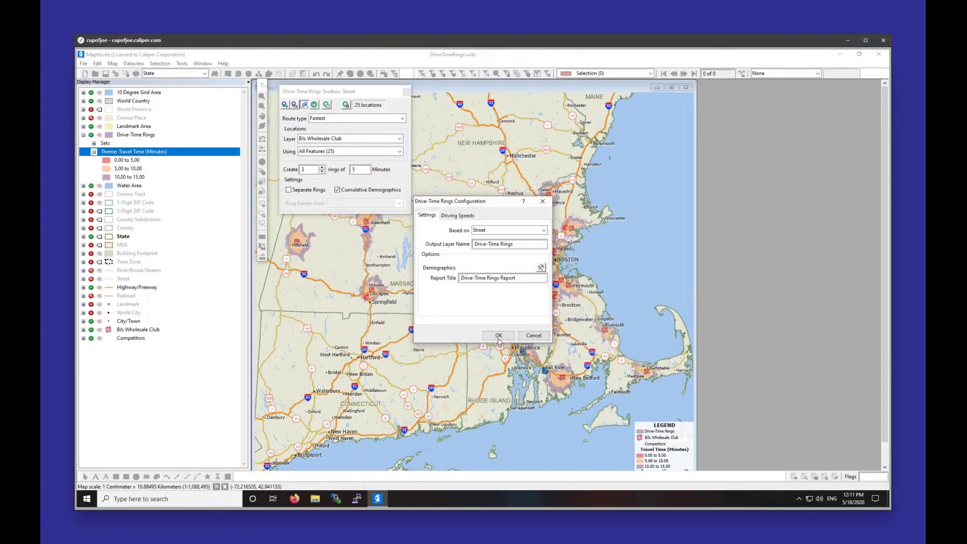
click(498, 335)
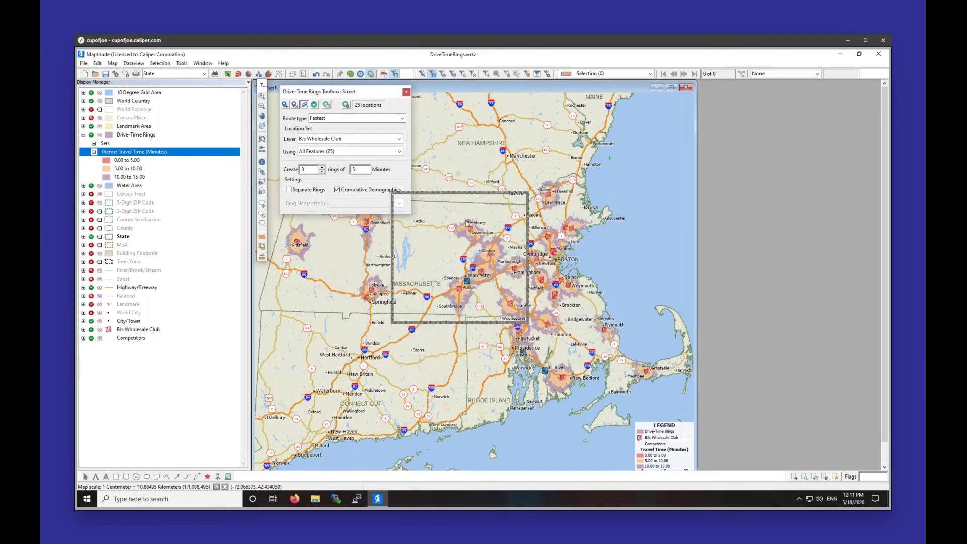
Step: Remove the existing Drive-Time Rings layer from the map
drag(511, 231, 393, 236)
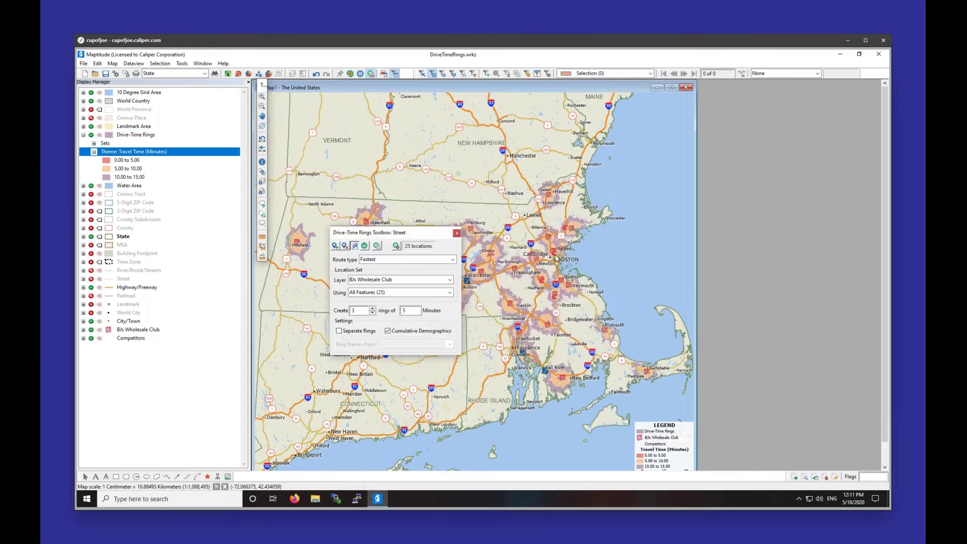
click(262, 96)
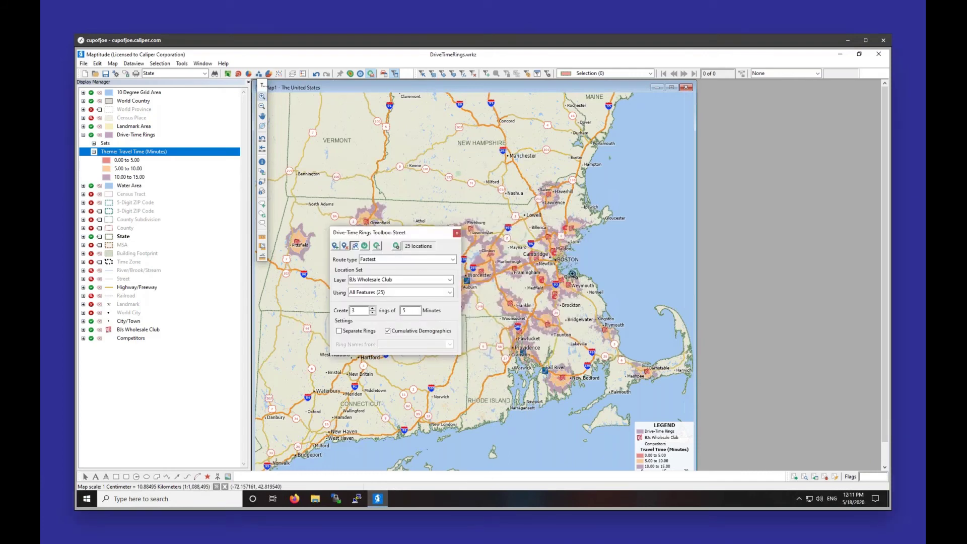
click(542, 243)
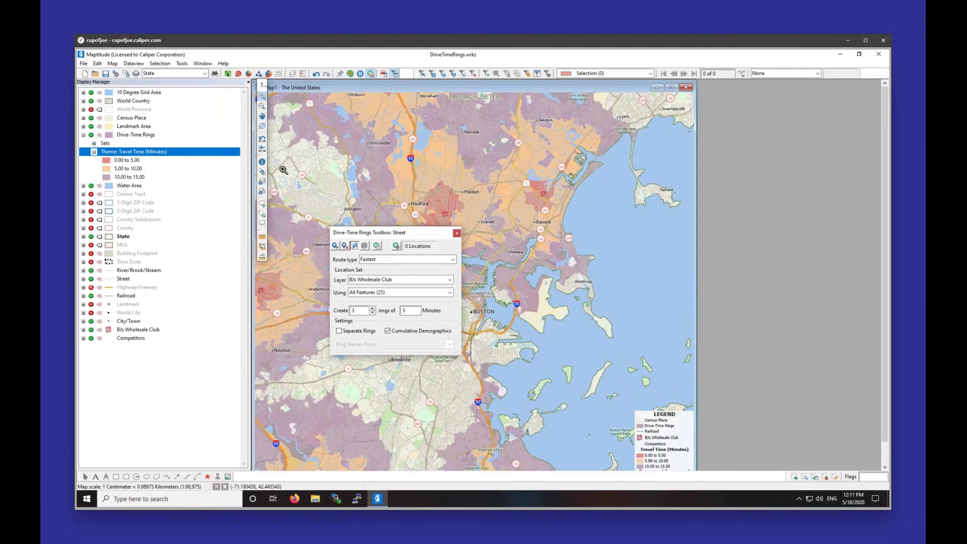
right_click(145, 135)
click(168, 258)
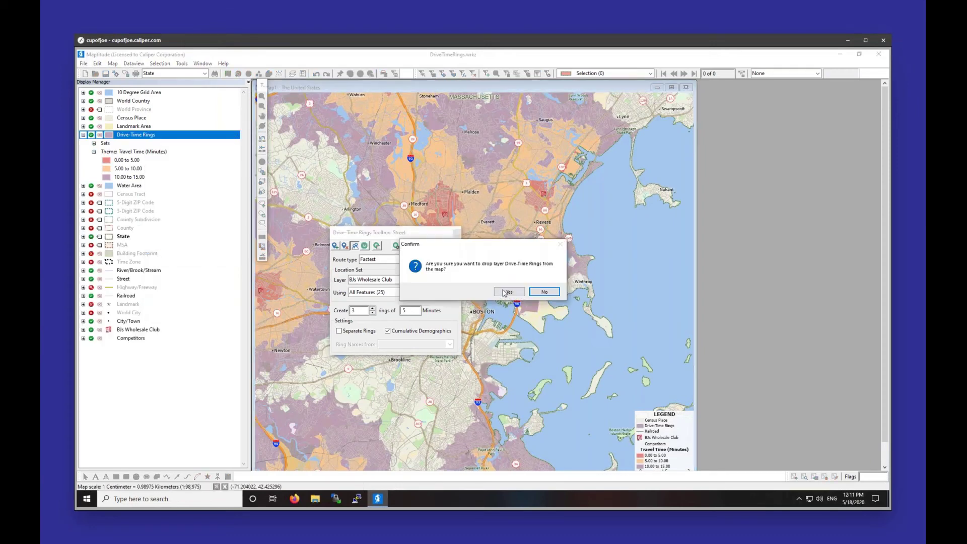
click(509, 292)
Step: Place a ring location on the BJs Wholesale Club store between Medford and Everett and create 3 rings of 5 minutes
click(445, 214)
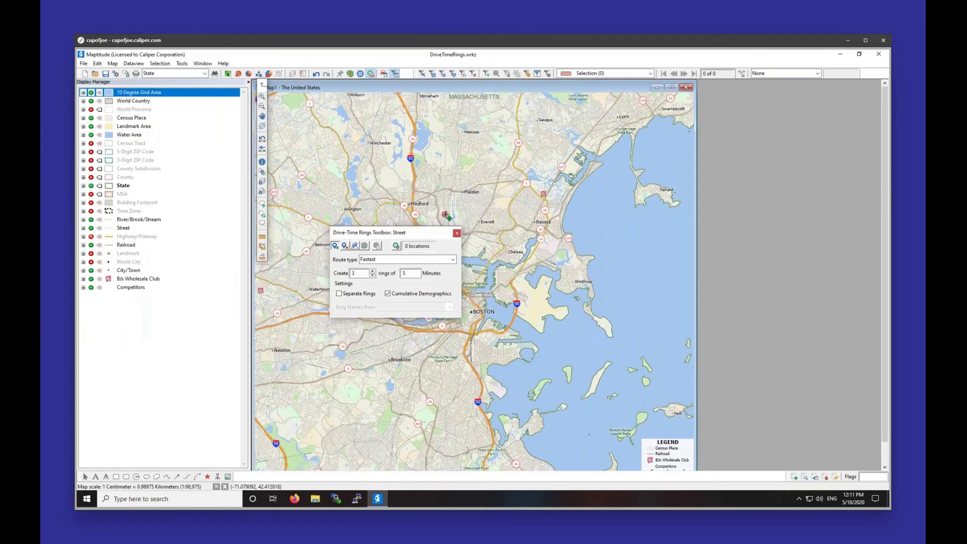
click(365, 246)
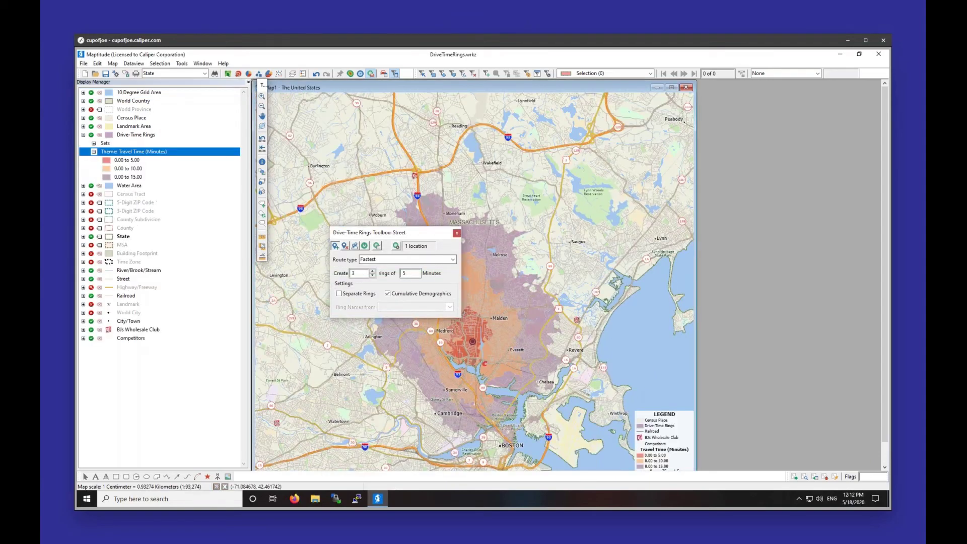
Step: Generate the report for the new cumulative rings and review its population projections and landmark counts
click(376, 246)
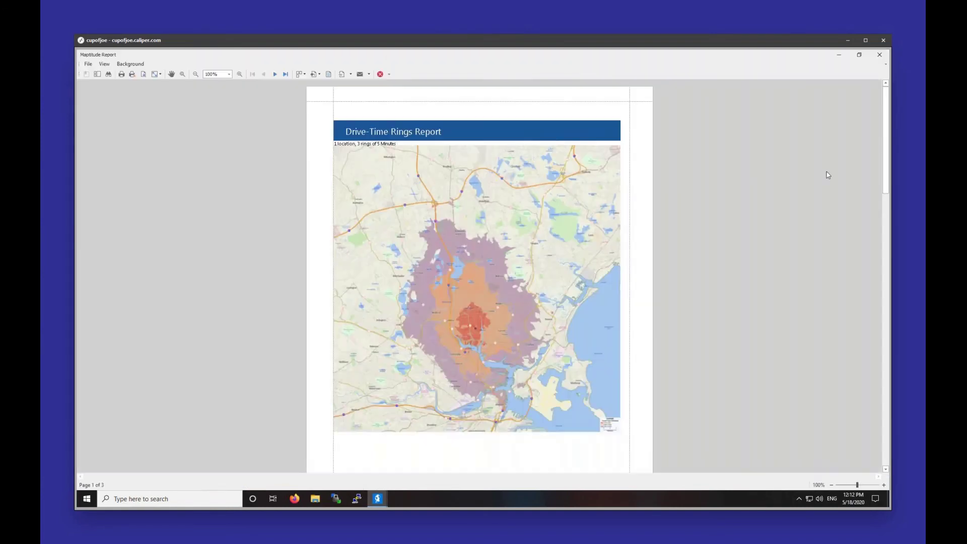
drag(887, 112, 888, 302)
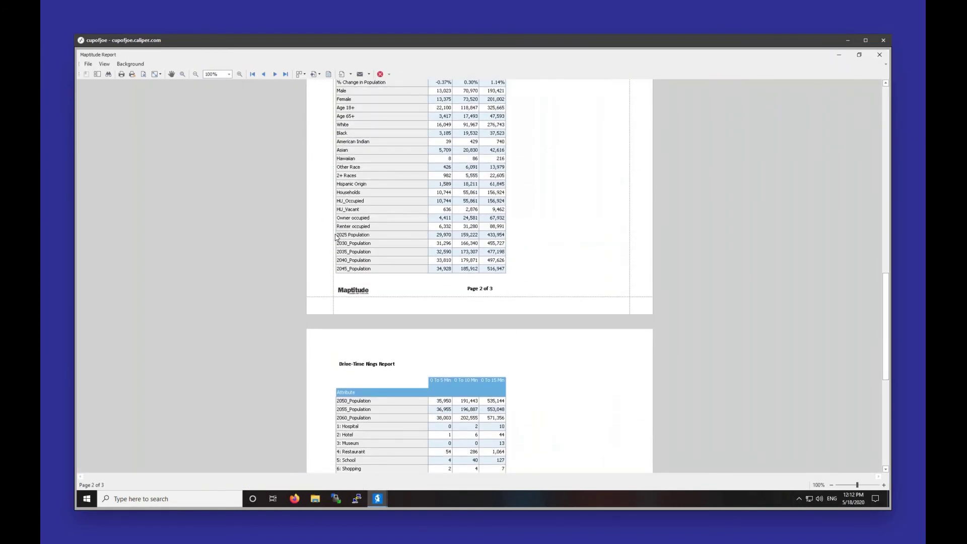
drag(336, 237, 370, 238)
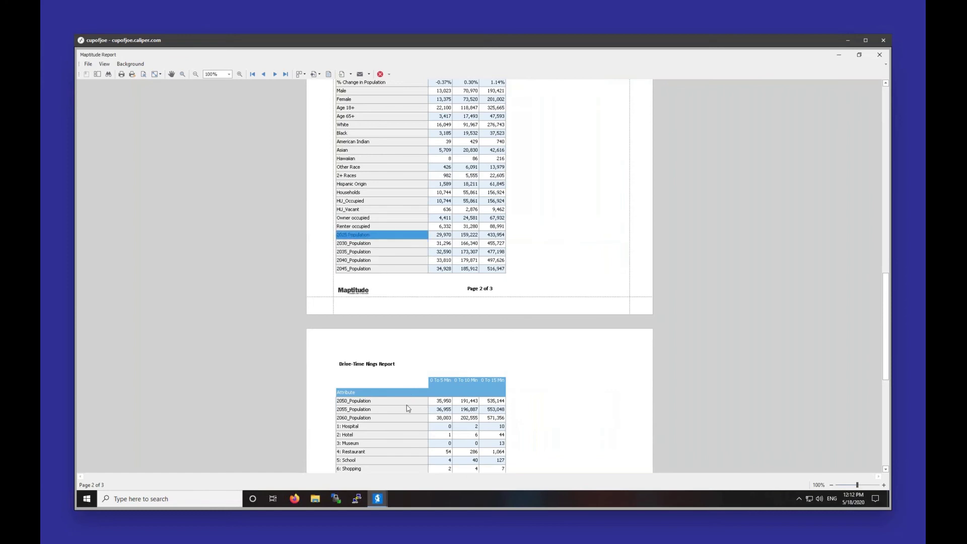
scroll(405, 422, down, 5)
scroll(417, 283, up, 3)
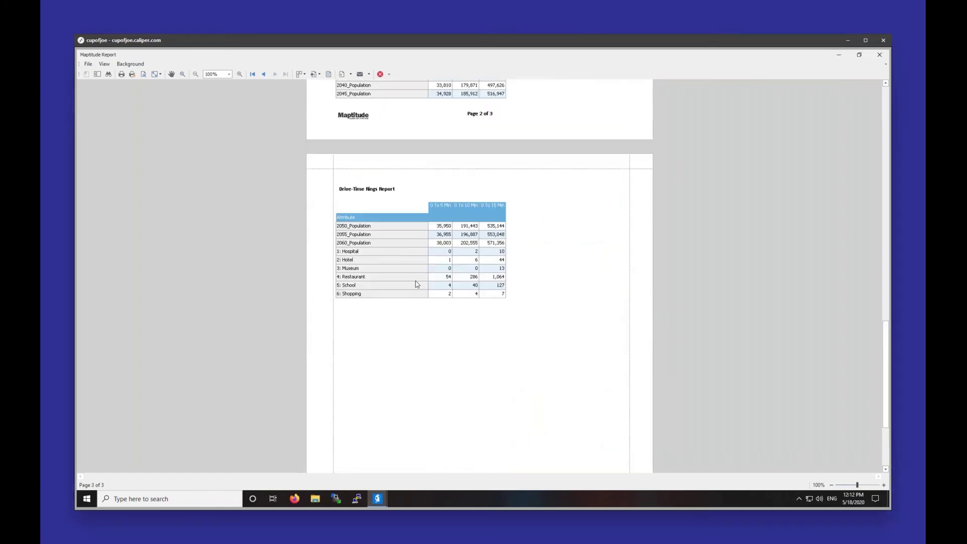
scroll(417, 284, up, 2)
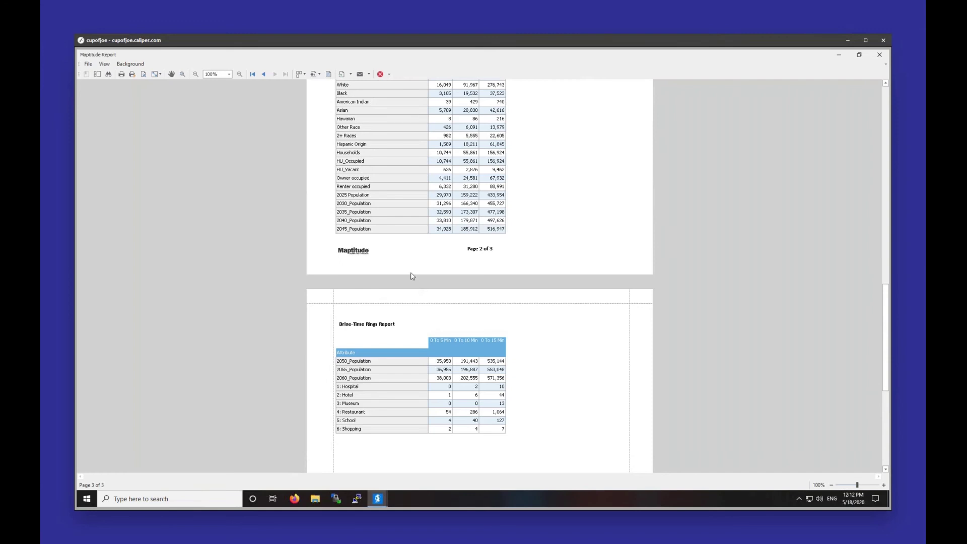
Step: Close the report and delete the Drive-Time Rings Overlay dataview from the workspace
click(879, 55)
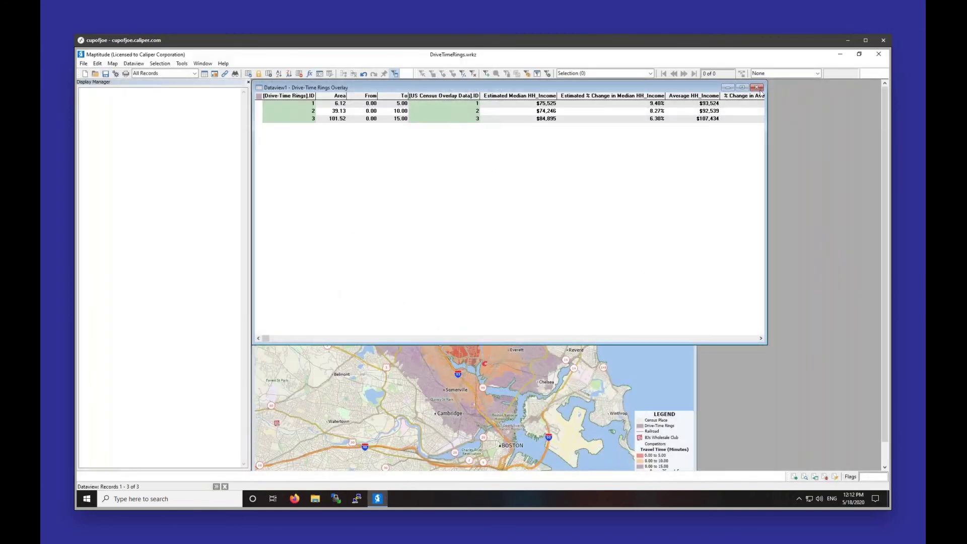
click(757, 88)
click(479, 287)
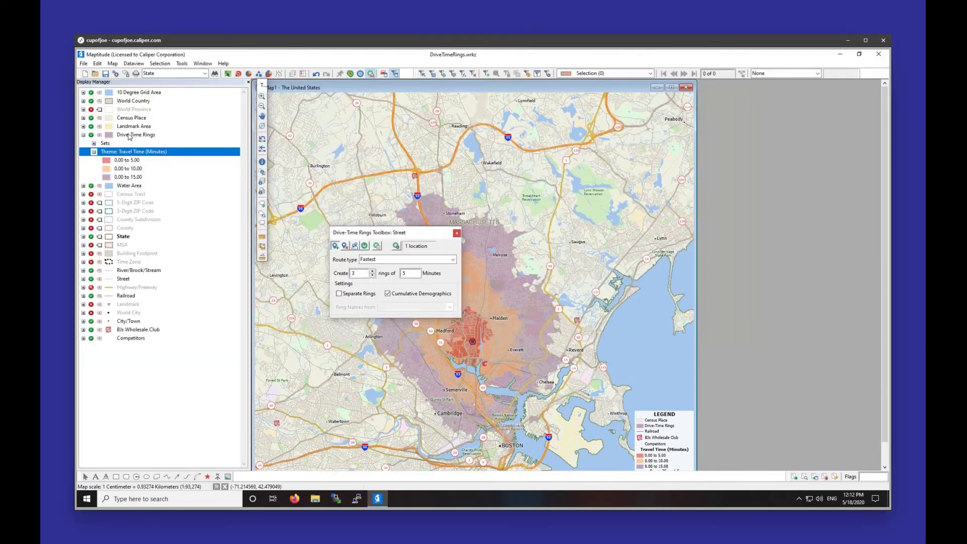
Step: Make Drive-Time Rings the working layer and export its data as an Excel worksheet named Rings in the Training folder
right_click(129, 135)
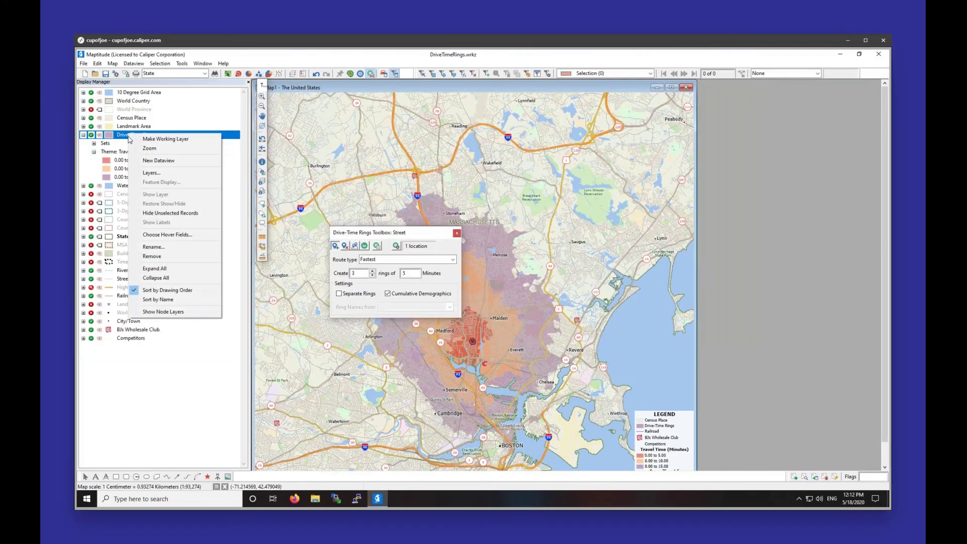
click(117, 147)
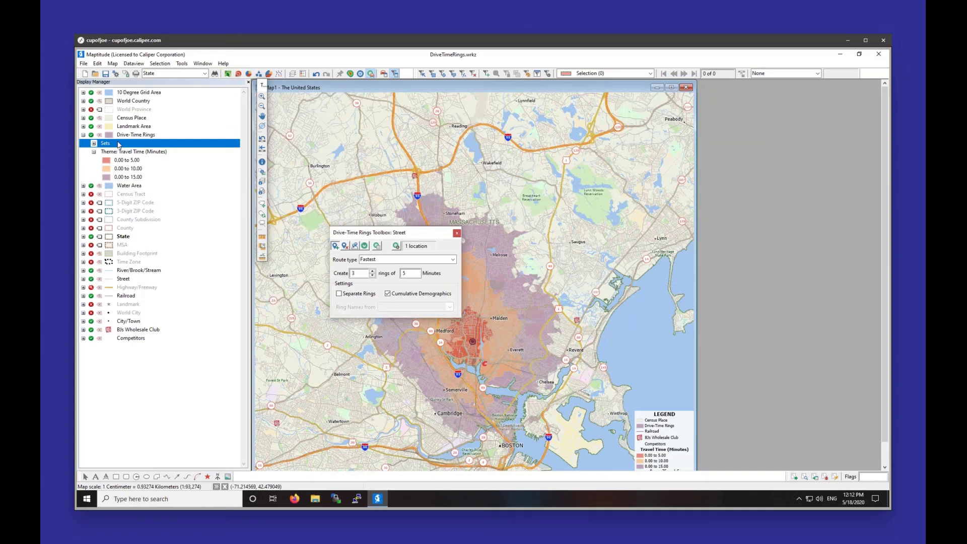
click(262, 96)
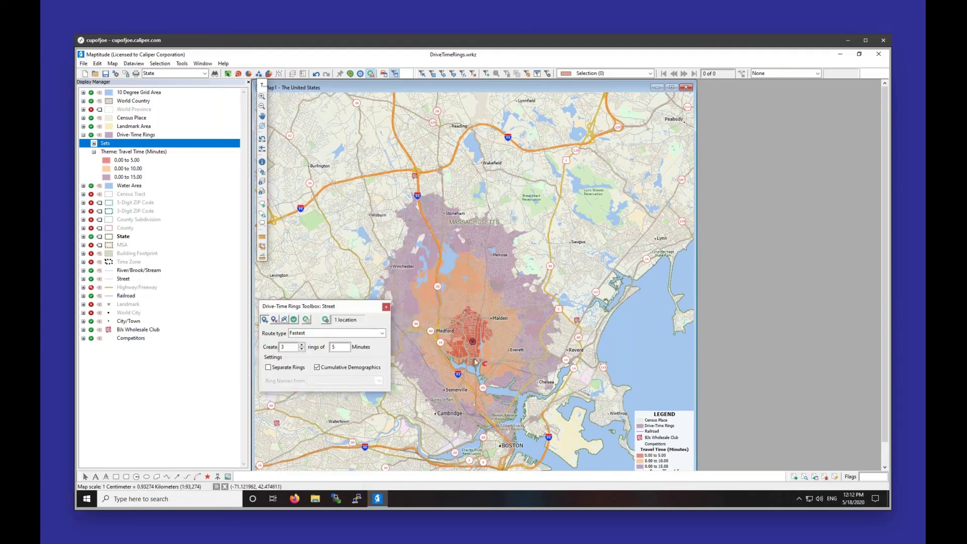
right_click(134, 136)
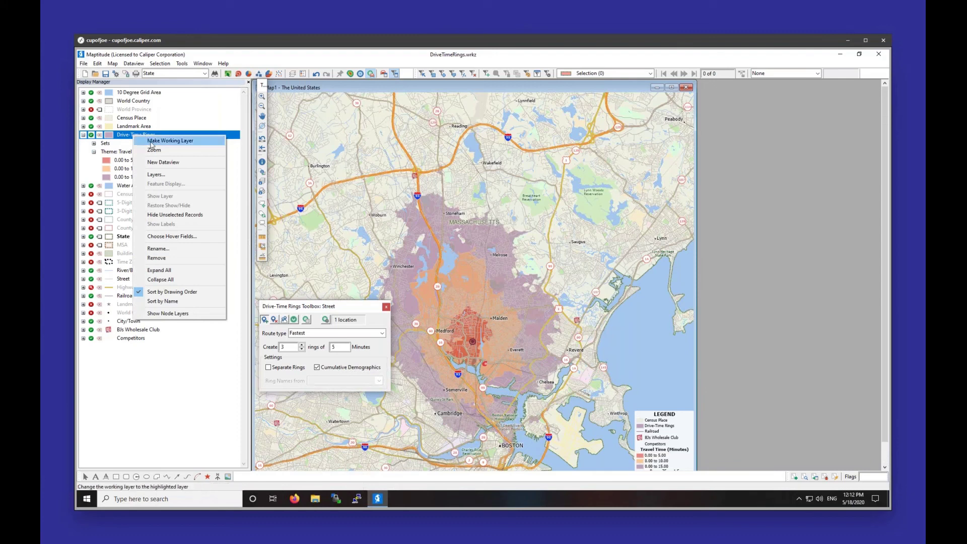
click(151, 142)
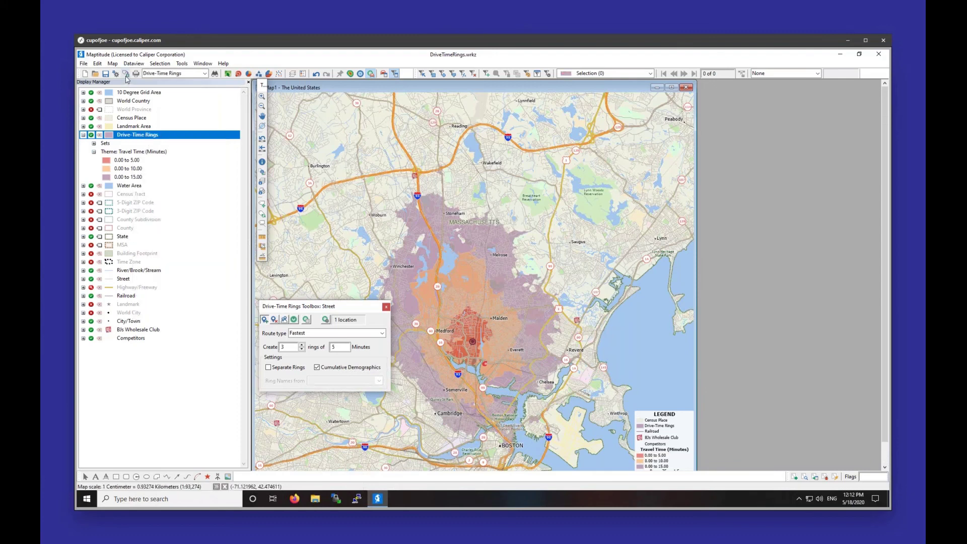
click(125, 74)
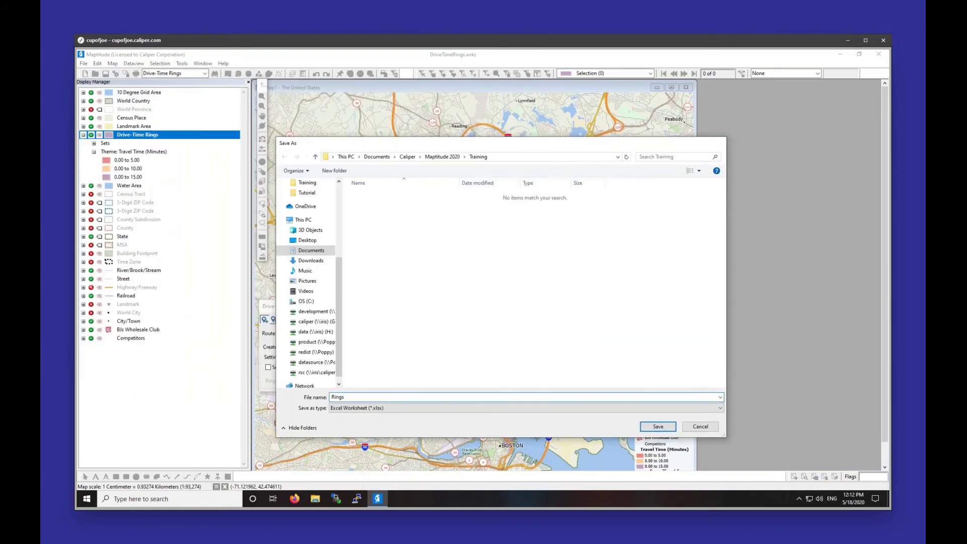
key(Return)
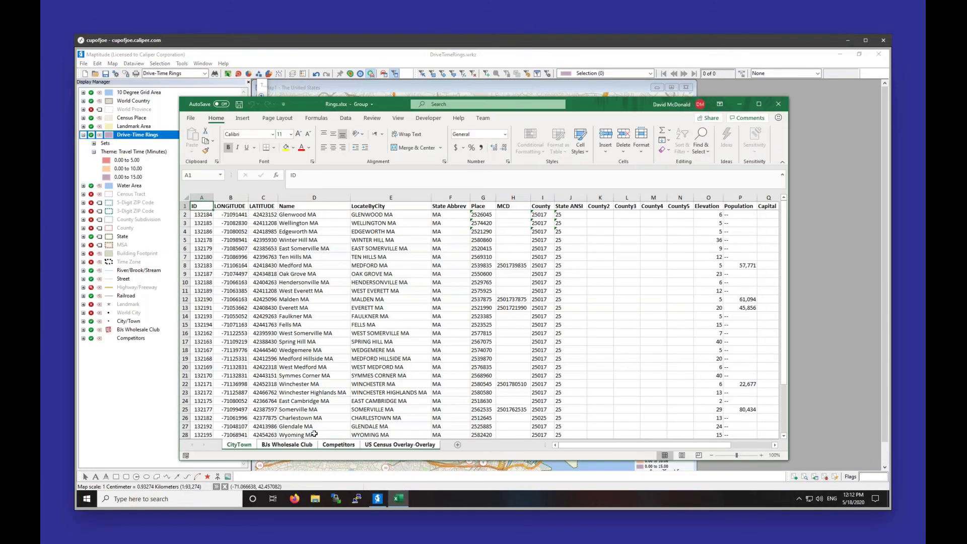
Step: Examine the BJs Wholesale Club and Competitors sheets of the exported workbook, including the store name and address
click(287, 445)
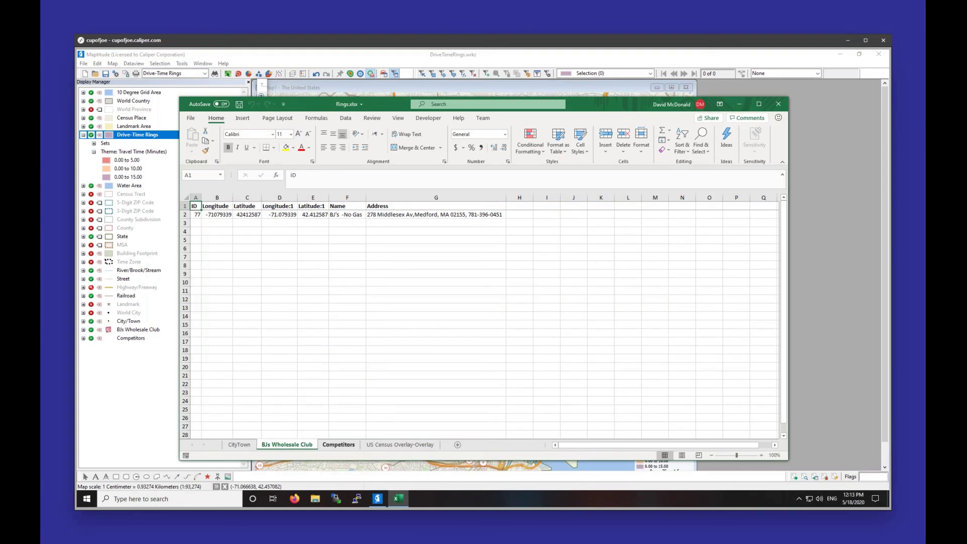
click(332, 445)
click(287, 446)
click(330, 446)
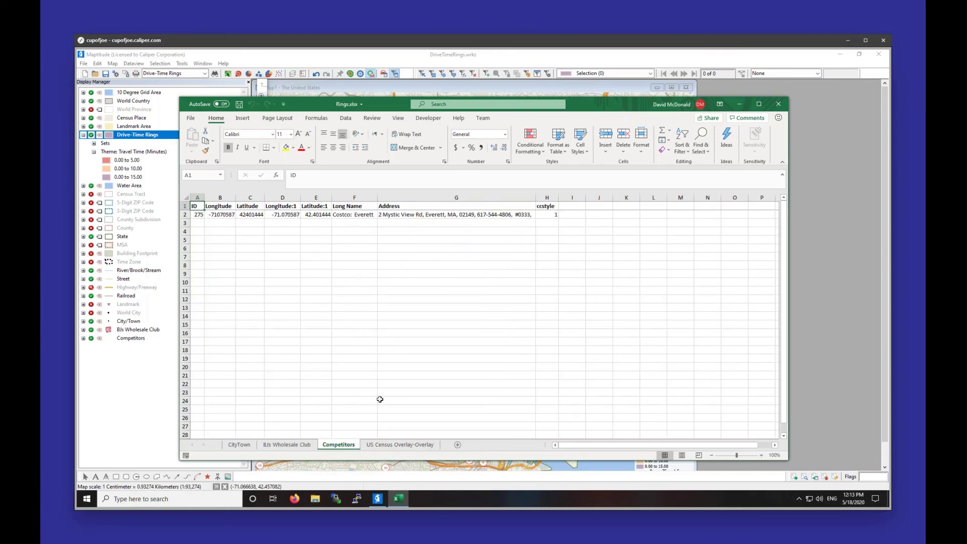
click(298, 446)
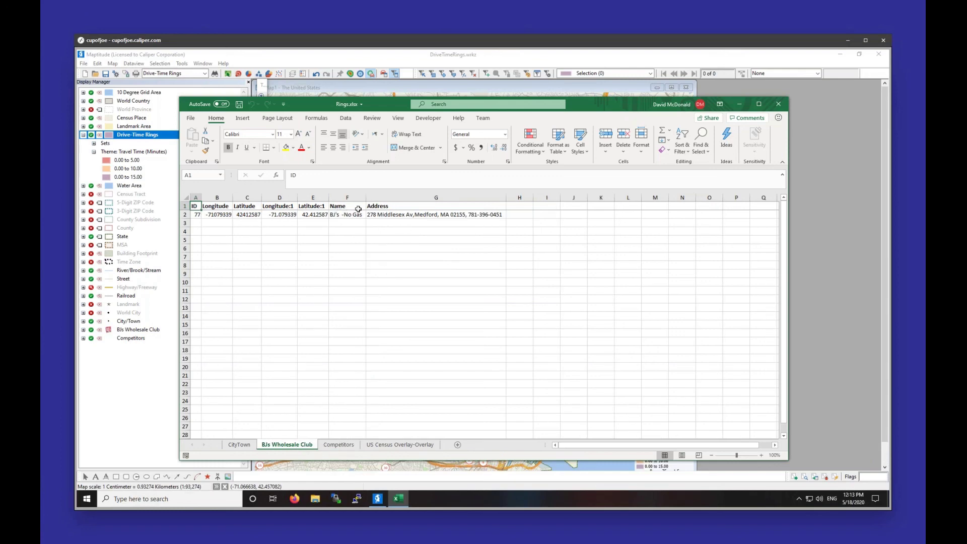
click(344, 212)
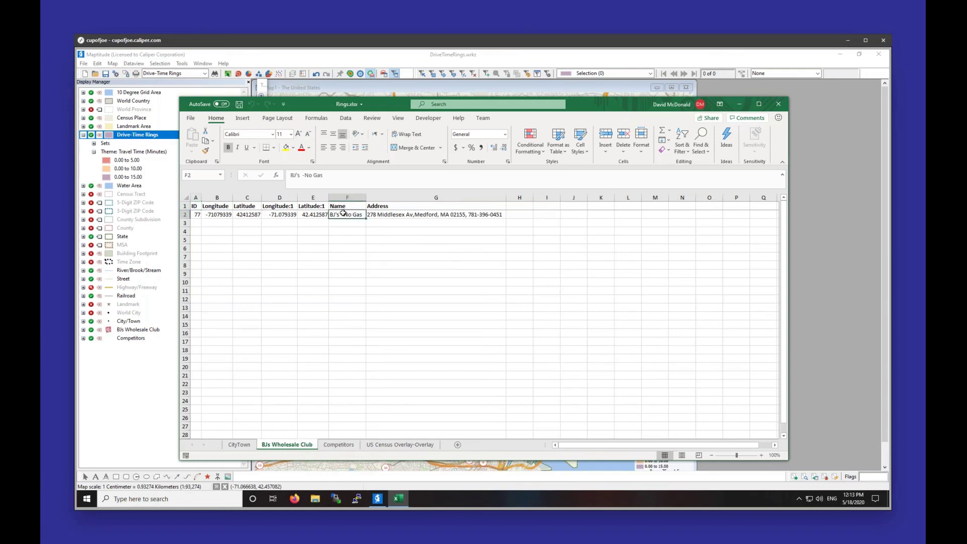
click(391, 213)
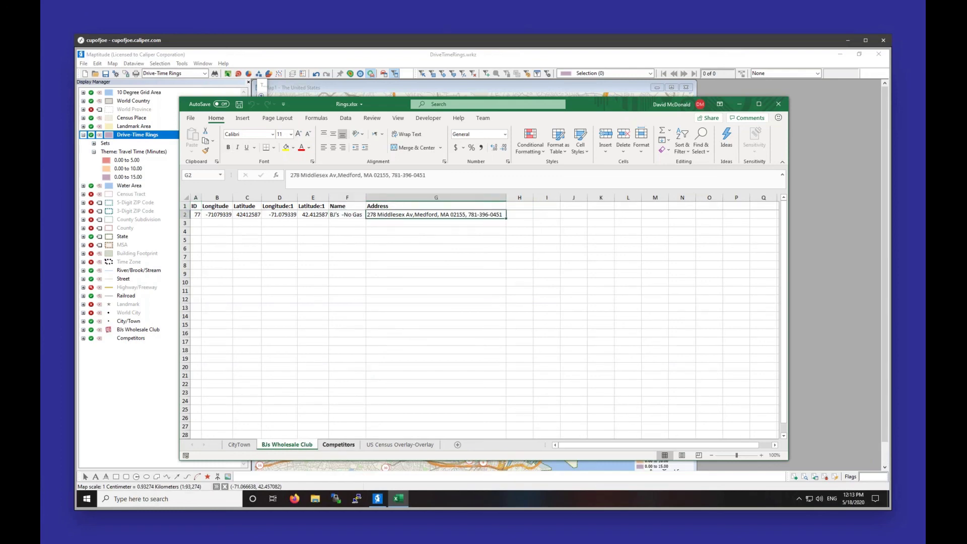
click(338, 444)
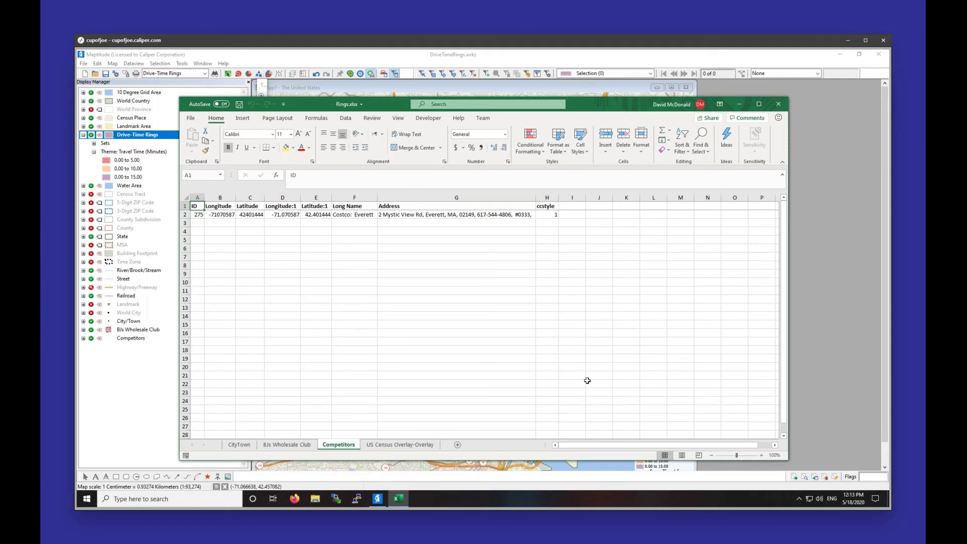
Step: Close the Rings workbook and the Drive-Time Rings Toolbox, keeping the rings layer in the map
click(778, 104)
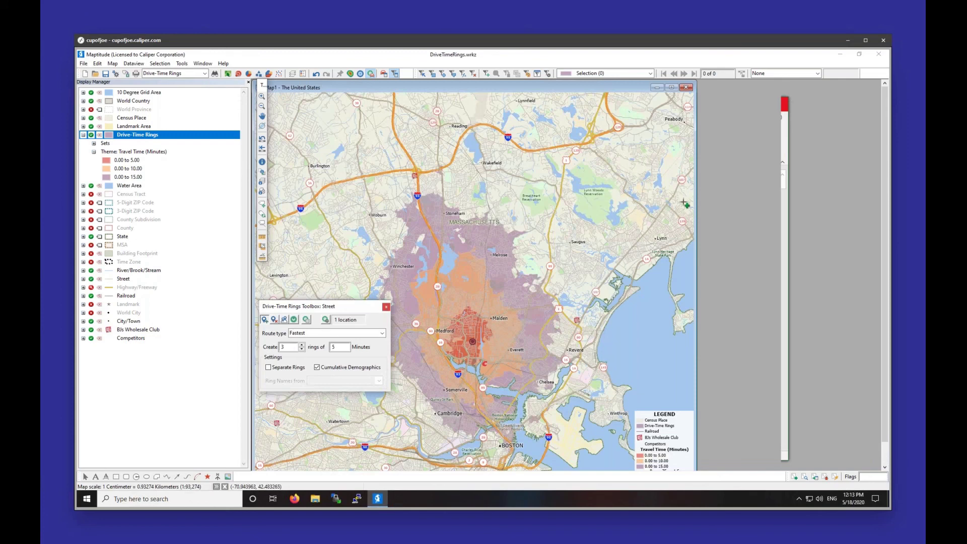
click(386, 308)
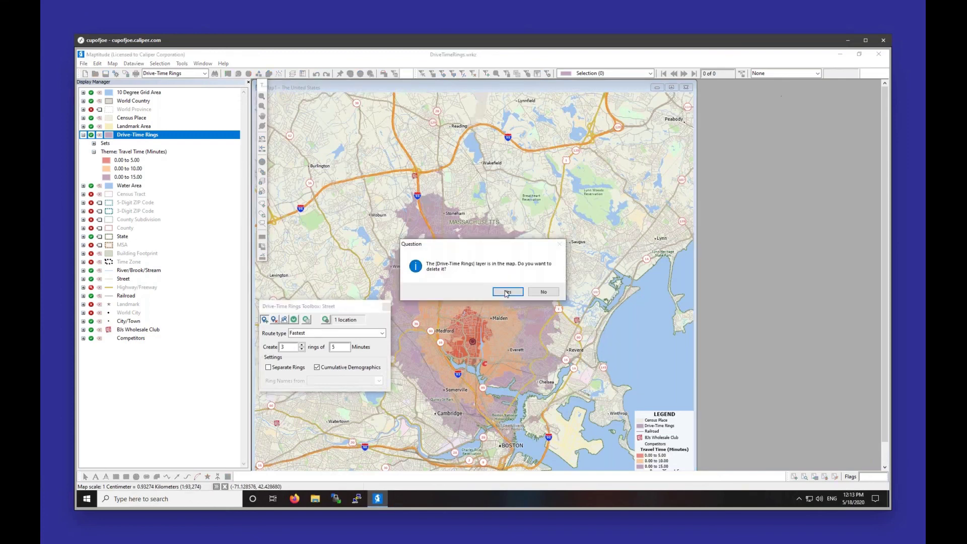
click(537, 294)
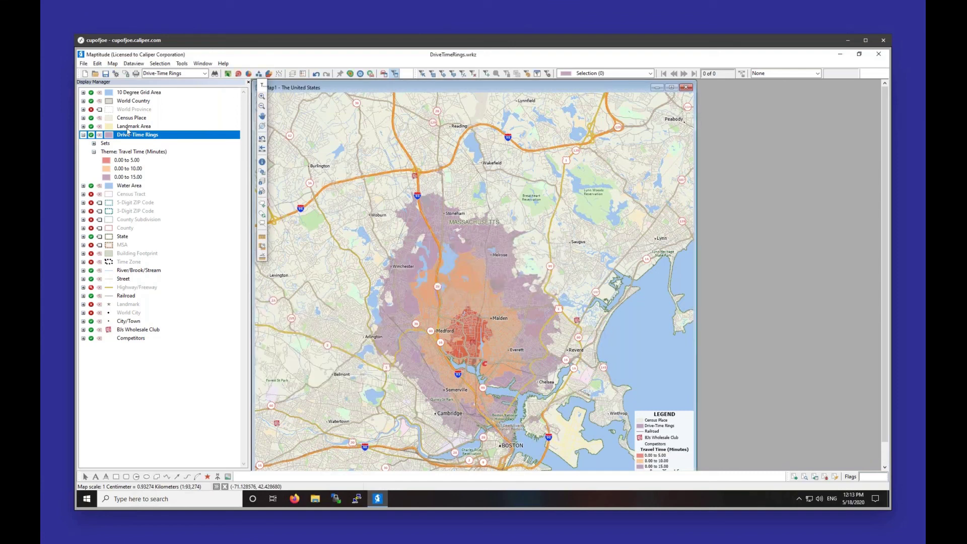